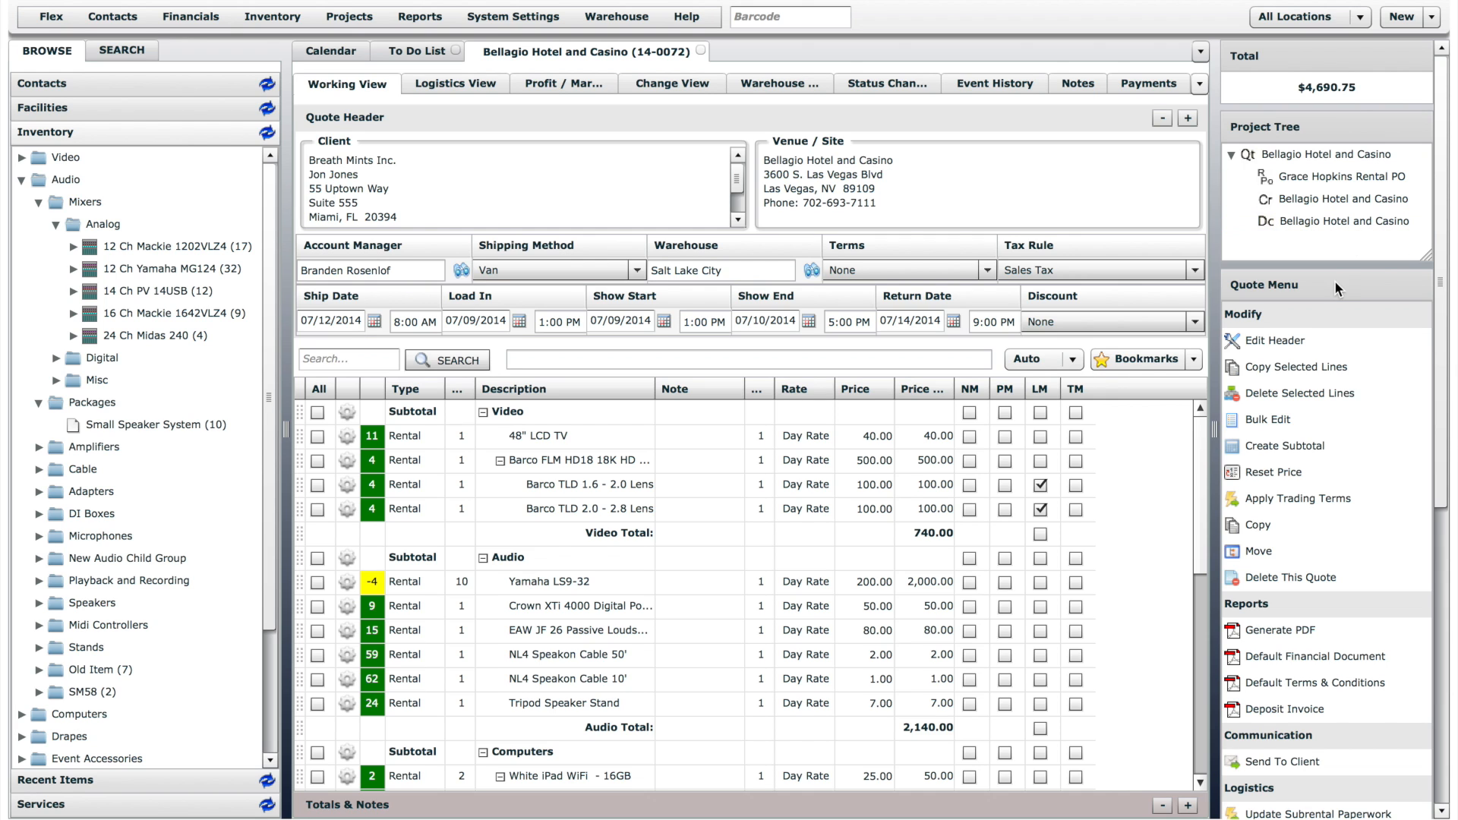
- Open the quote header for editing and close it without making changes
click(1299, 344)
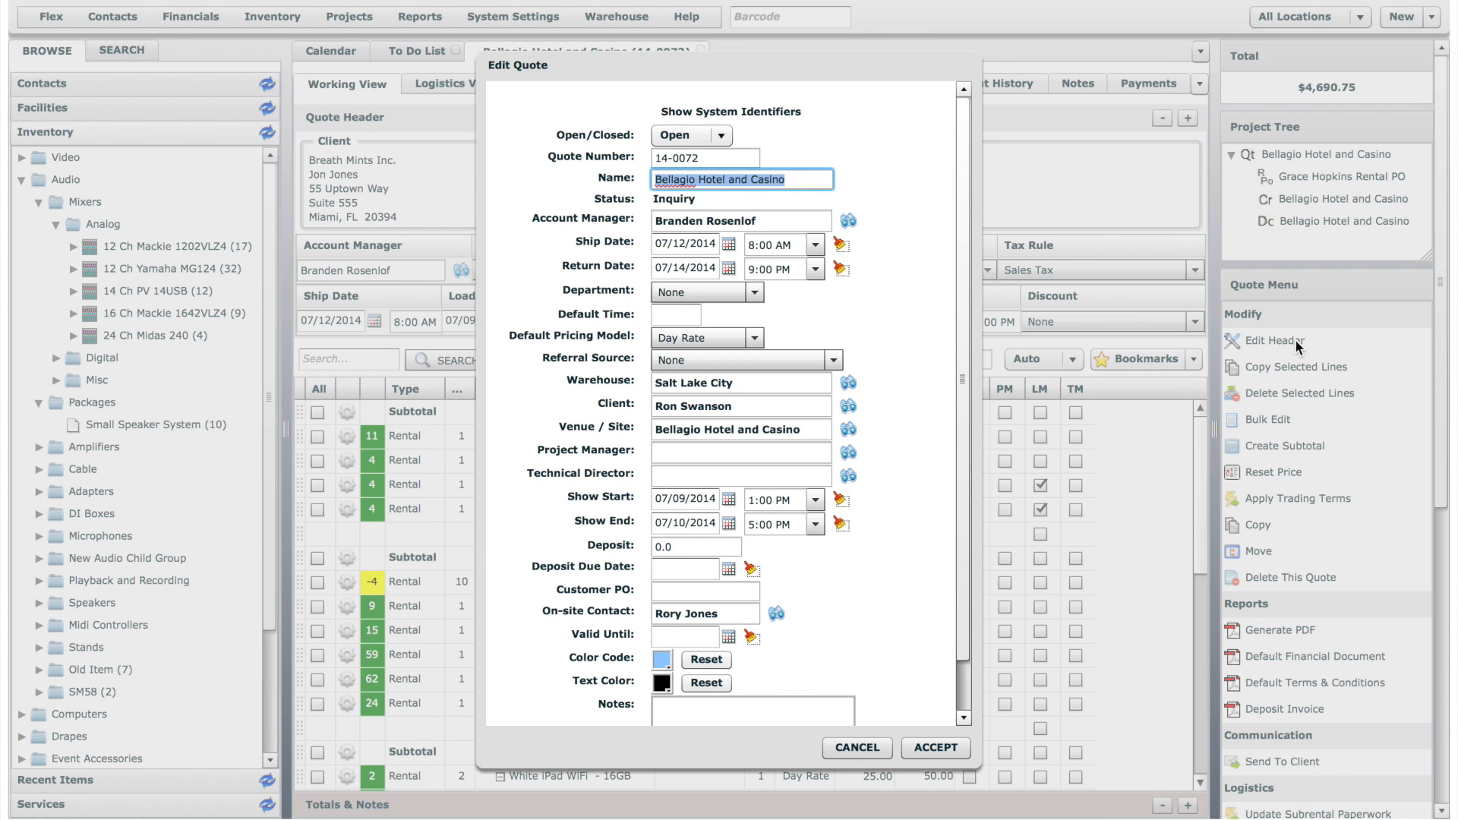
click(854, 747)
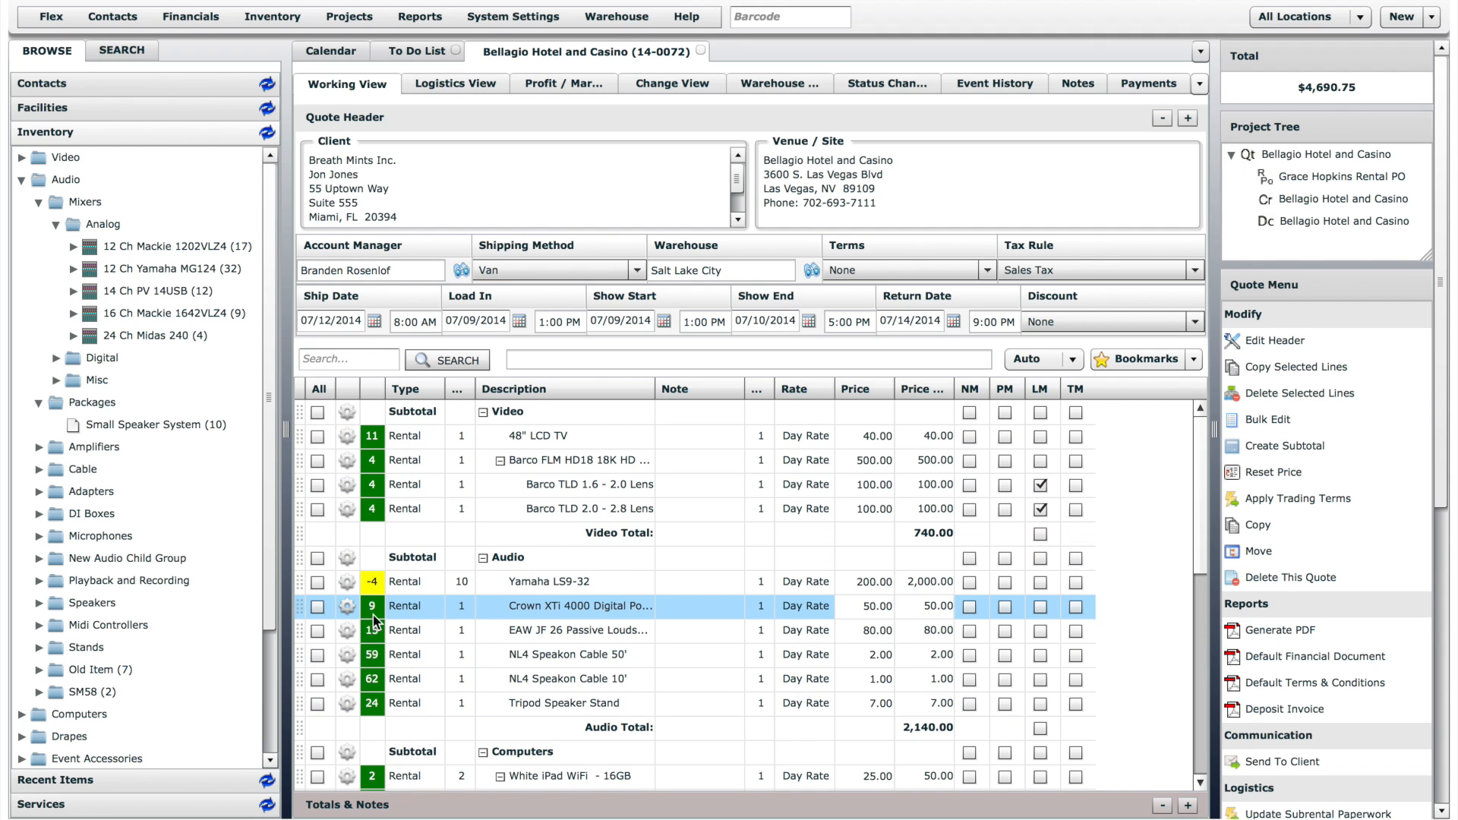
- Copy the Crown XTi 4000 and EAW JF 26 lines and paste them after the NL4 Speakon Cable 50' line
click(317, 608)
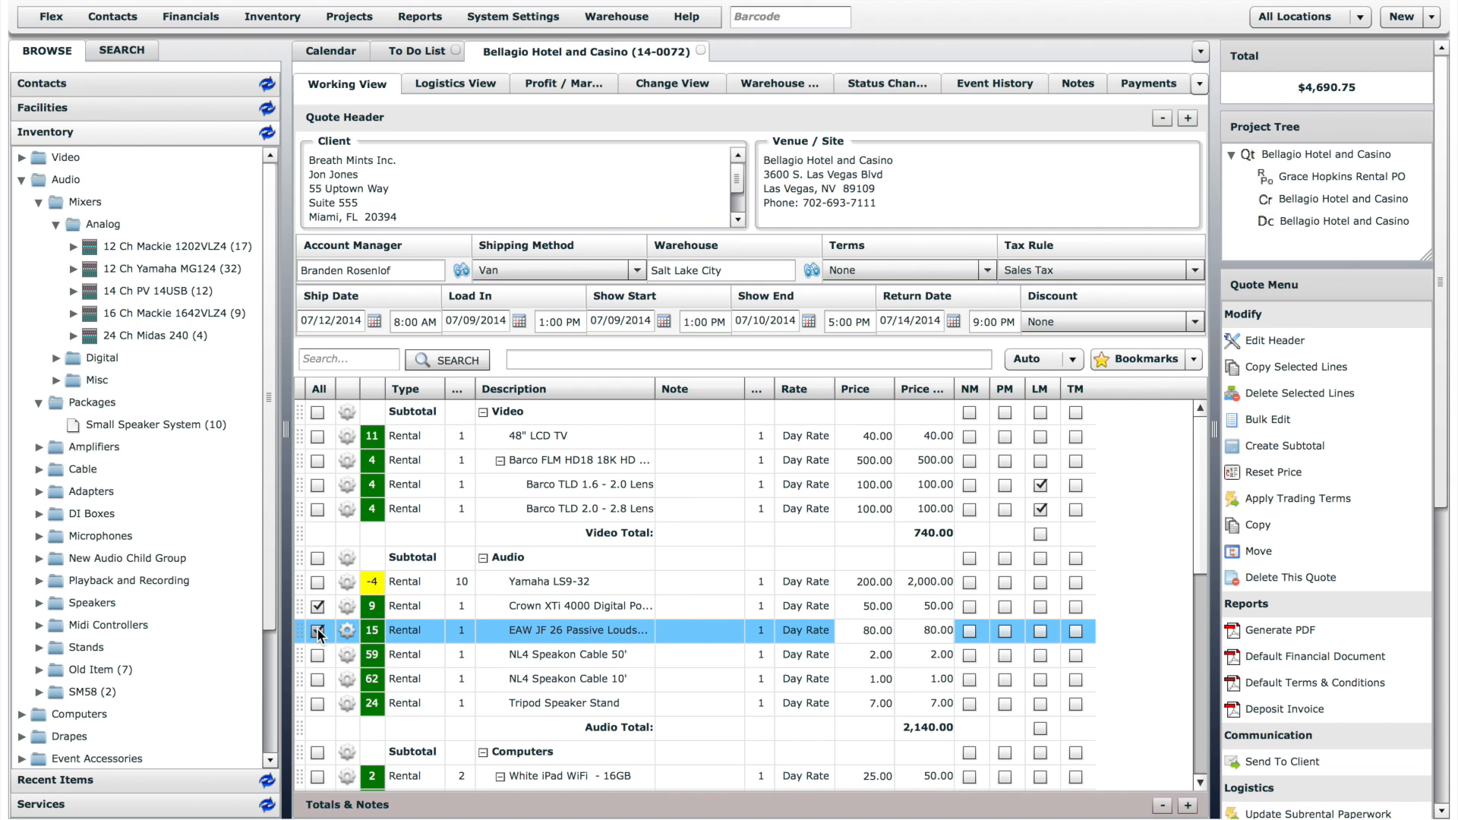
click(318, 631)
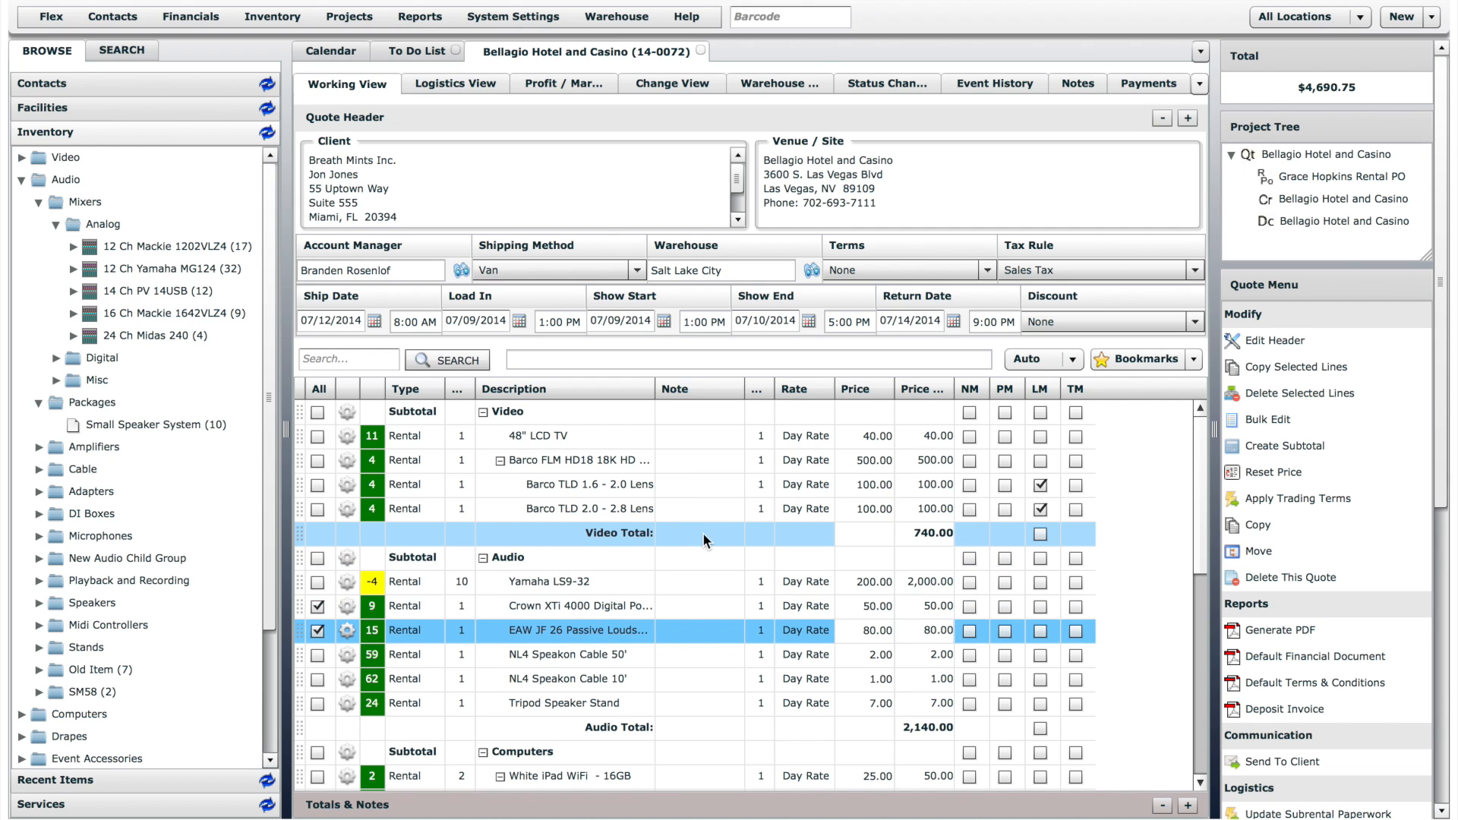
click(1315, 366)
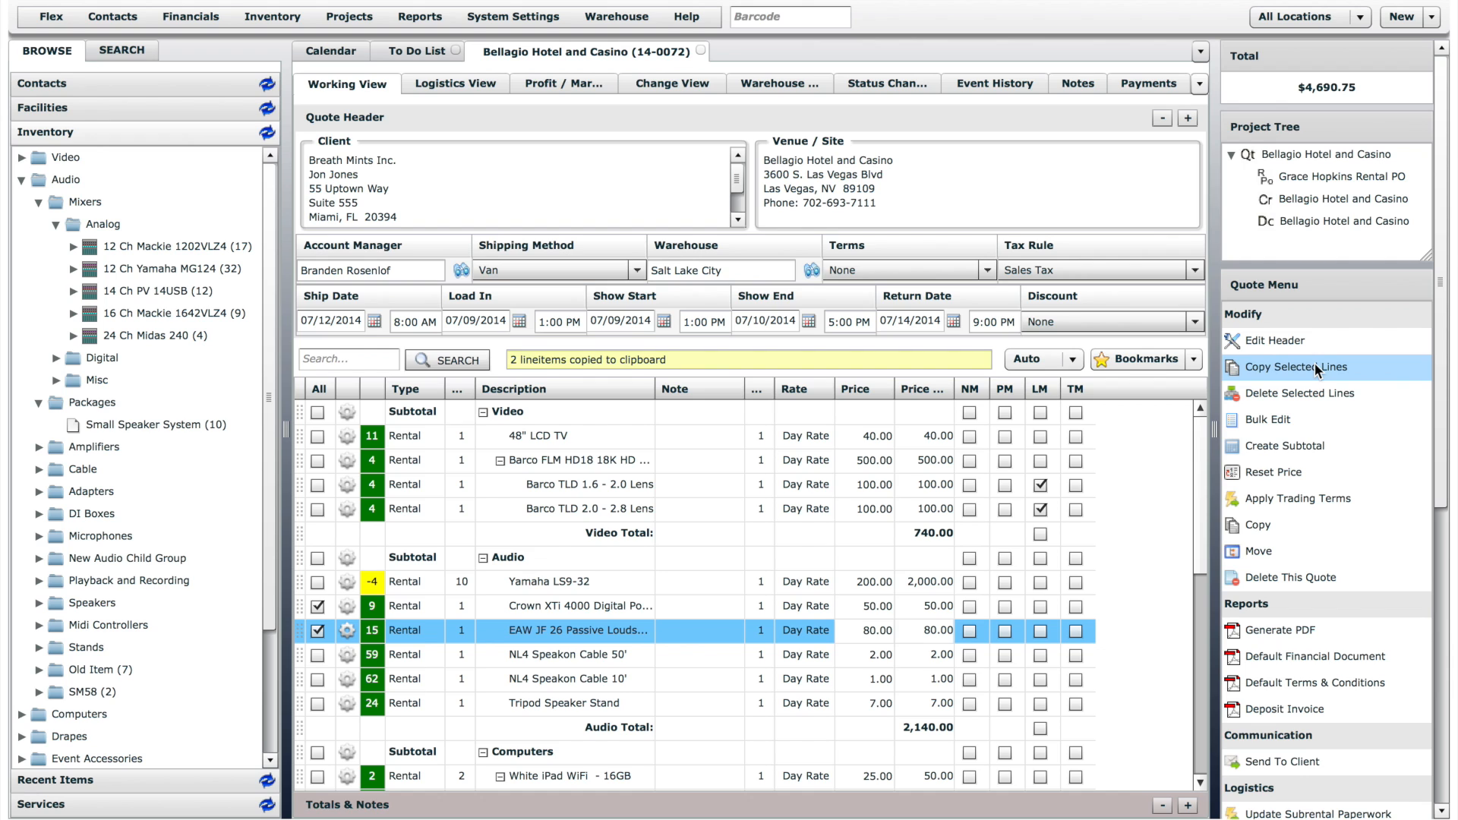
click(349, 650)
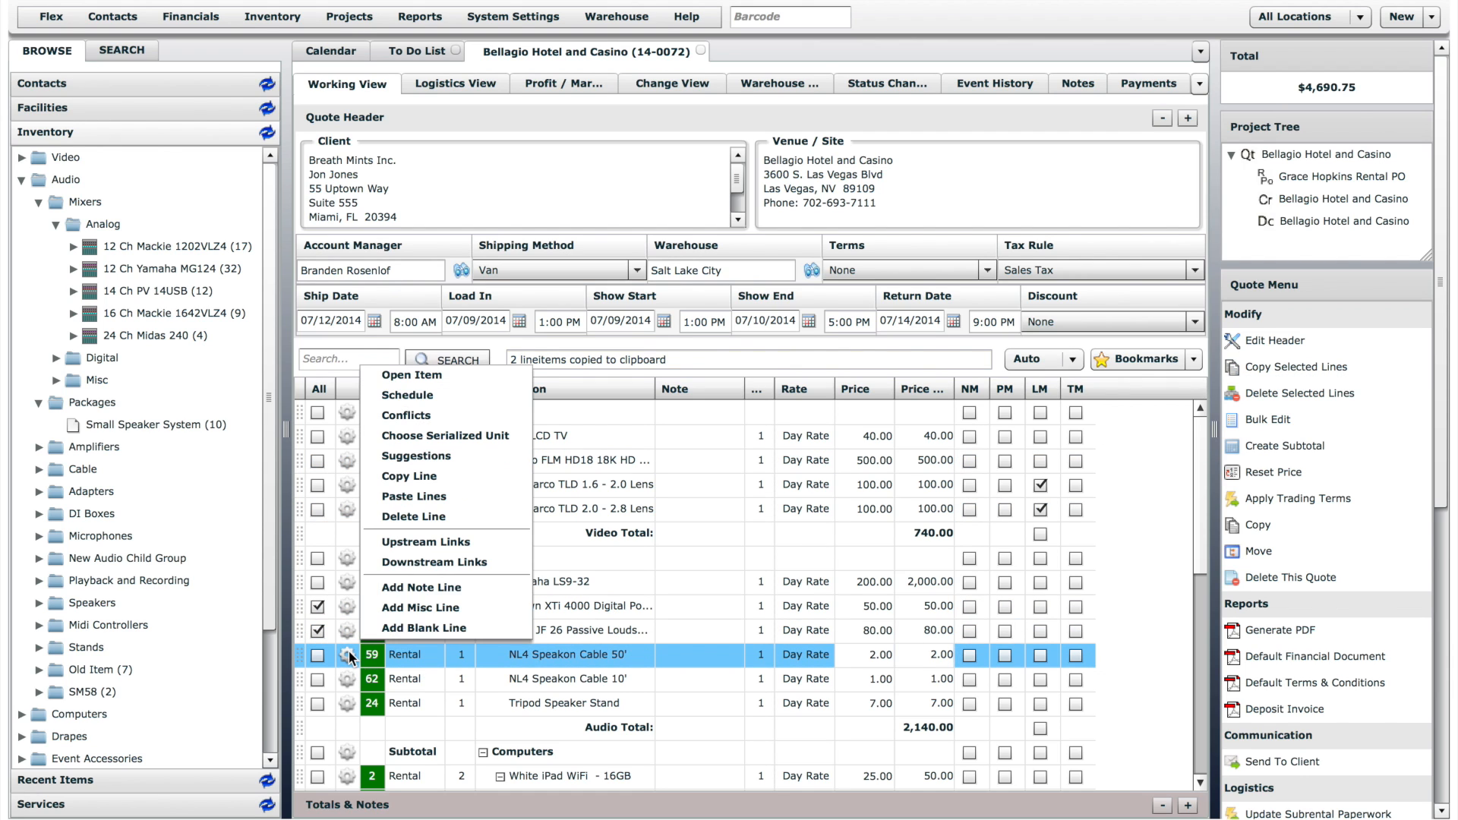
click(418, 499)
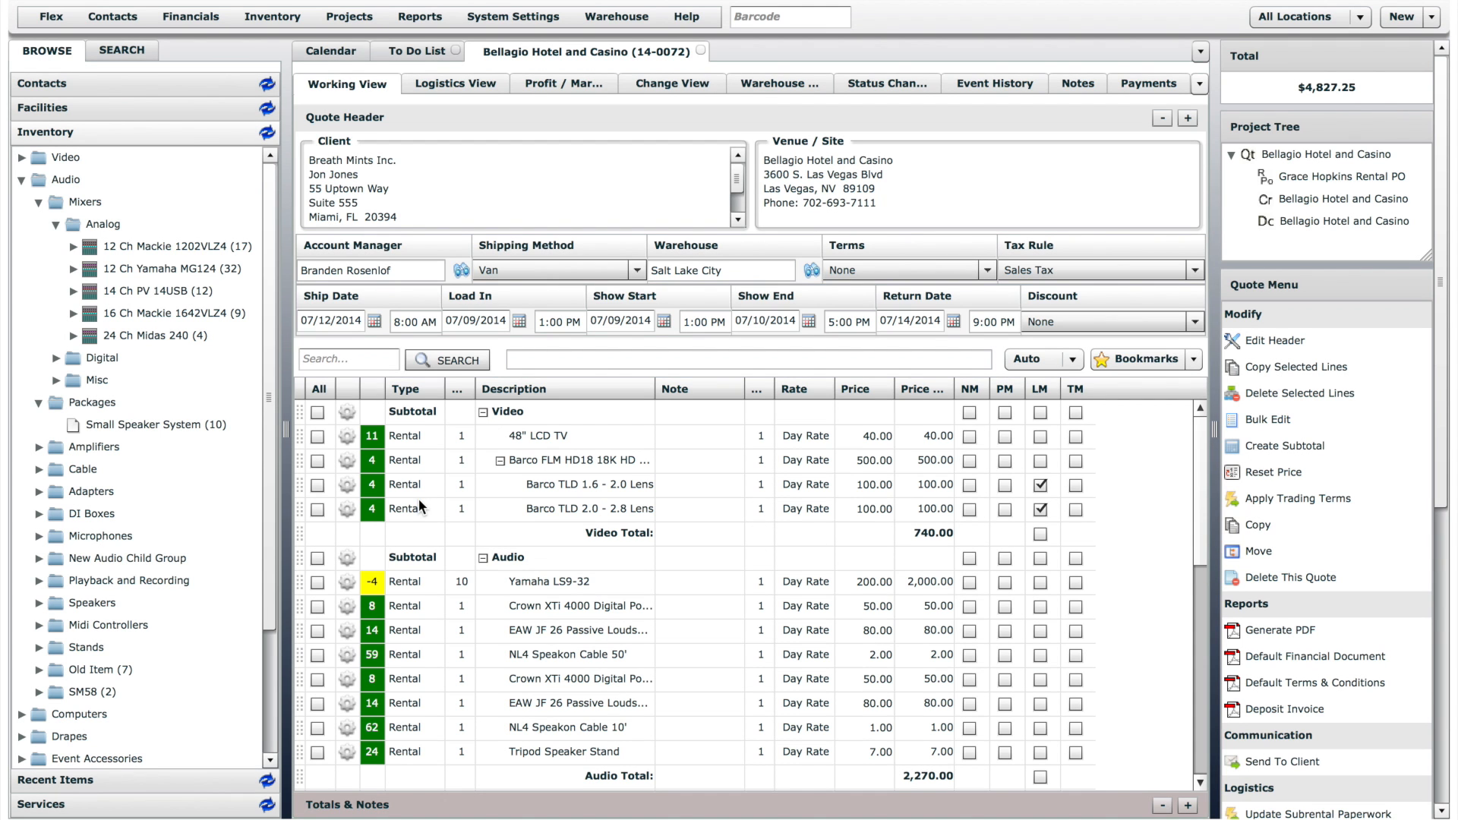
- Delete the duplicate Crown XTi 4000 and EAW JF 26 lines below the NL4 Speakon Cable 50' line
click(317, 680)
click(317, 703)
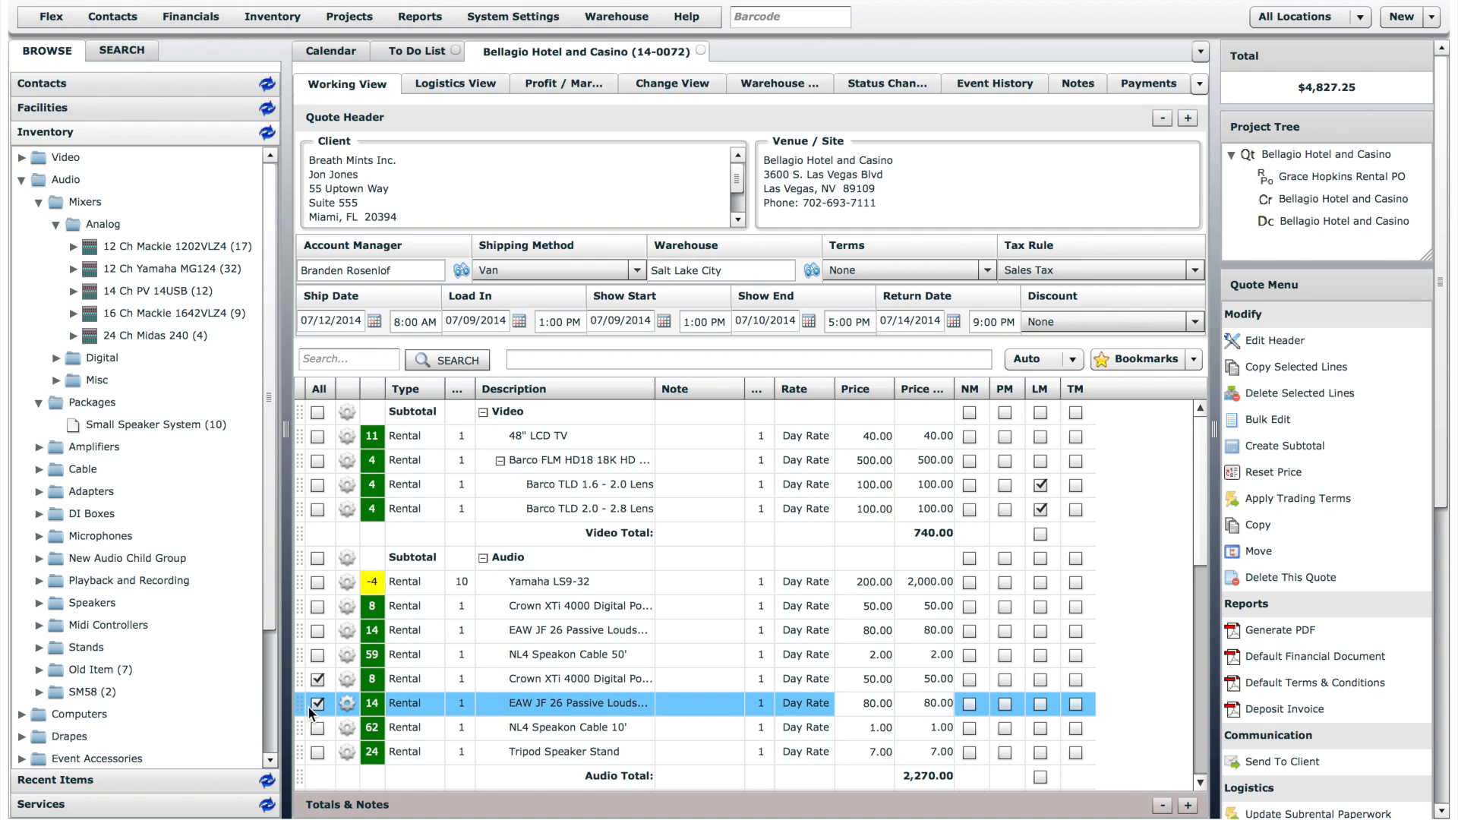
click(1342, 390)
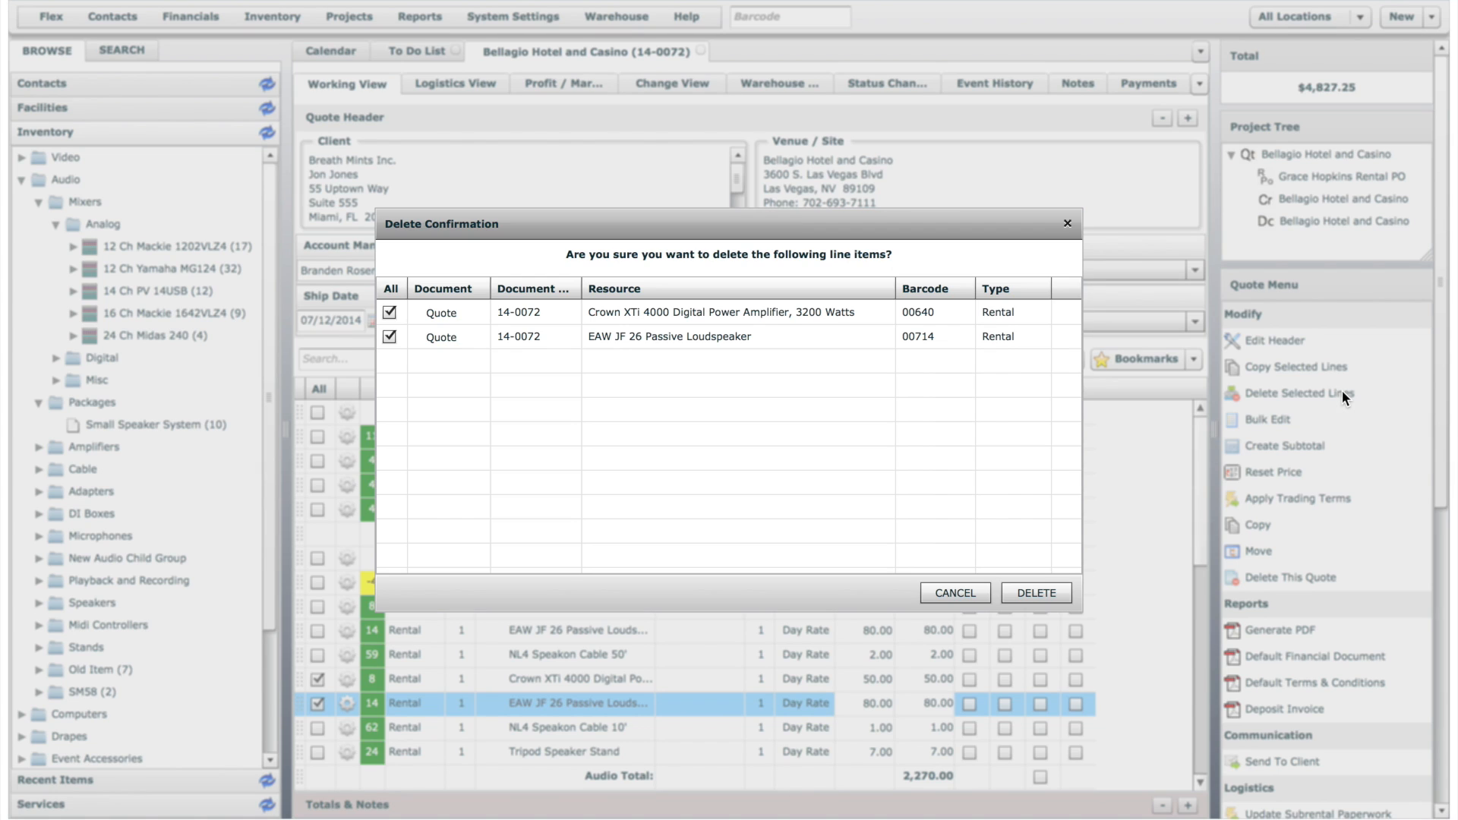
click(1044, 600)
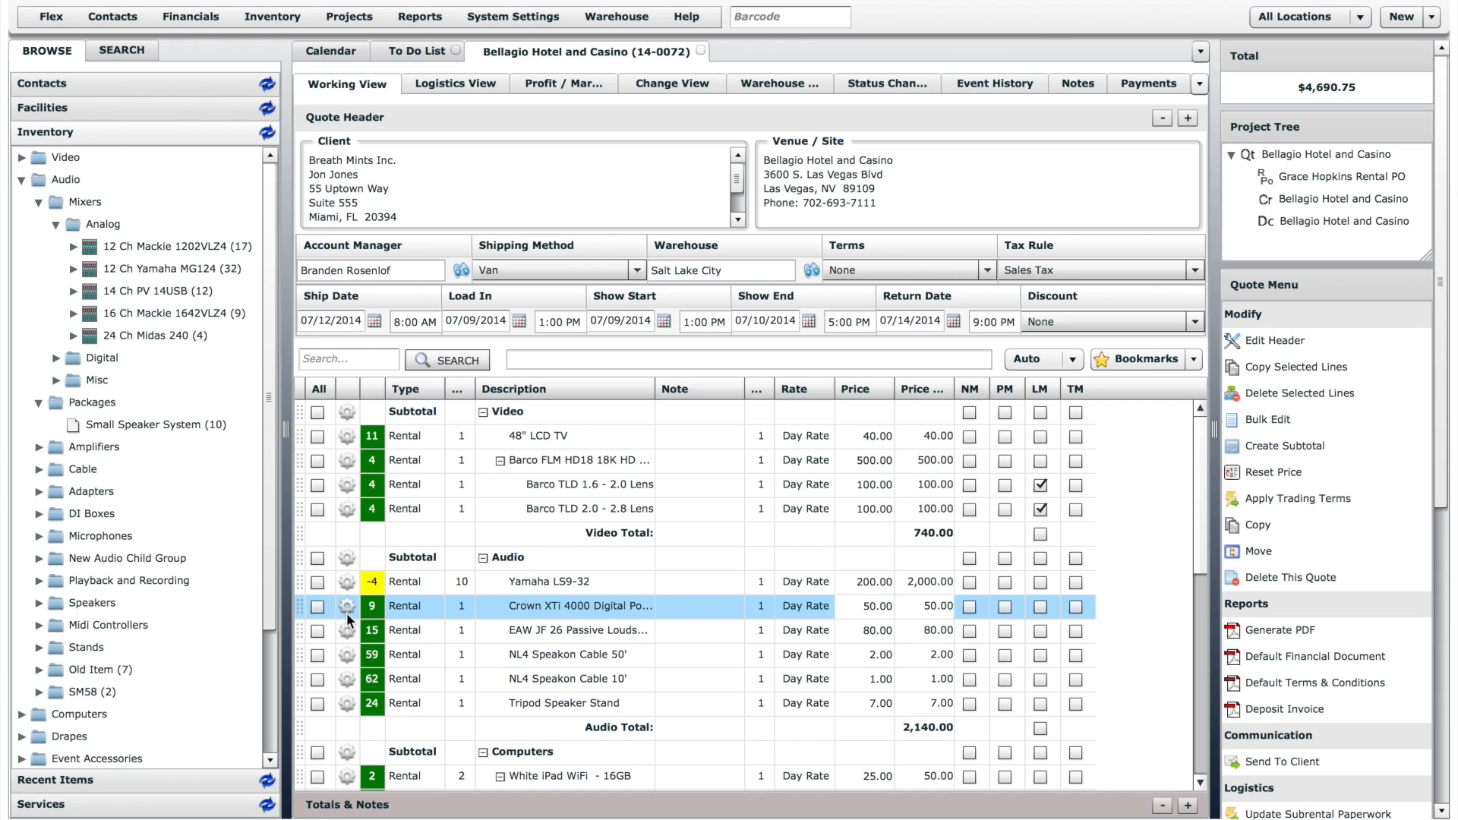
- Start a bulk edit of the five Audio lines from Crown XTi 4000 through Tripod Speaker Stand, with quantity 2
click(318, 607)
click(319, 632)
click(318, 656)
click(317, 679)
click(318, 704)
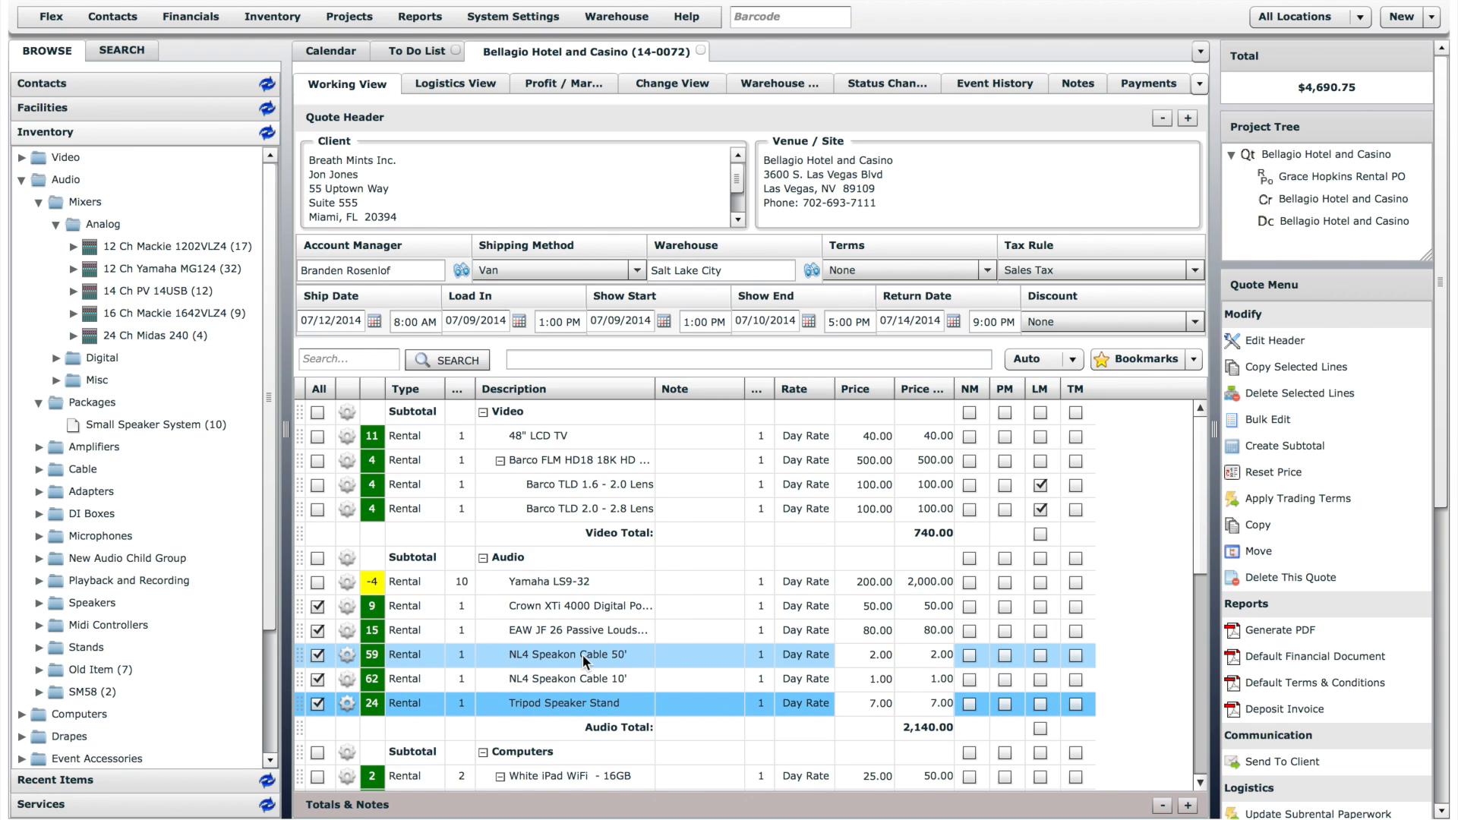
click(1283, 420)
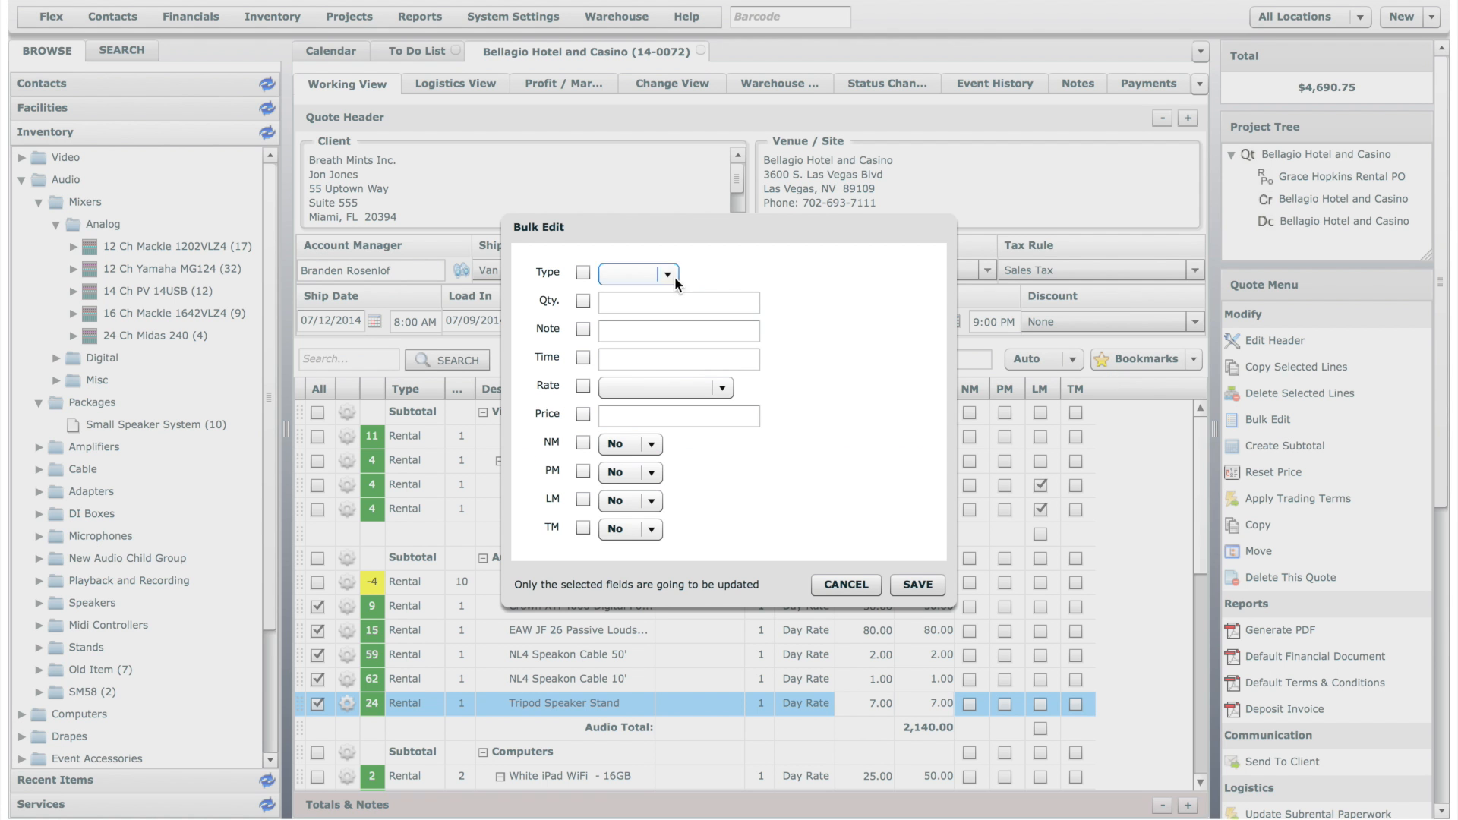
click(582, 300)
click(612, 301)
text(2)
- Set the bulk edit's note to "Note", turn on NM for the selected lines, and save
click(583, 329)
click(612, 329)
text(Note)
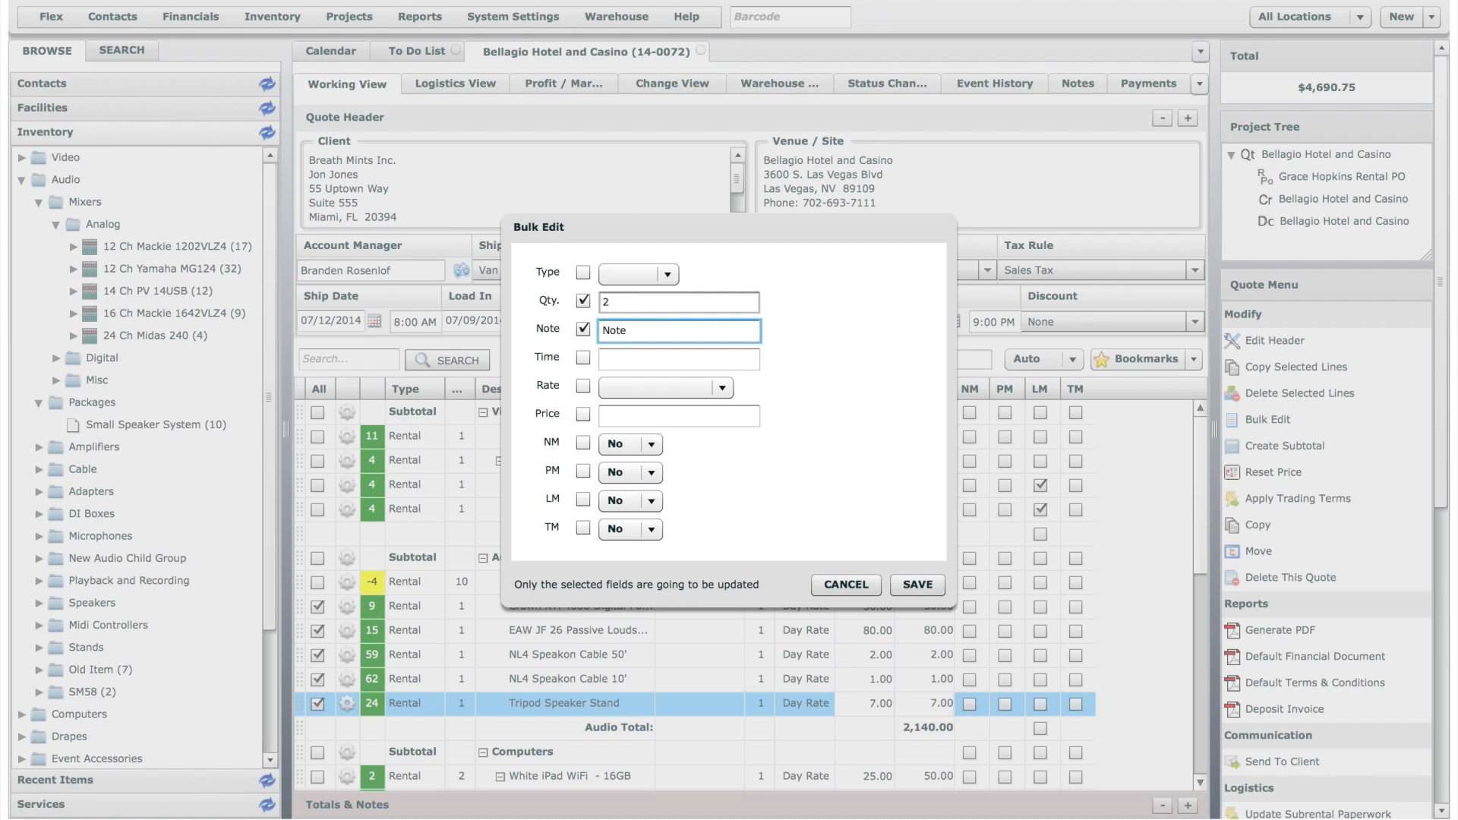
click(583, 442)
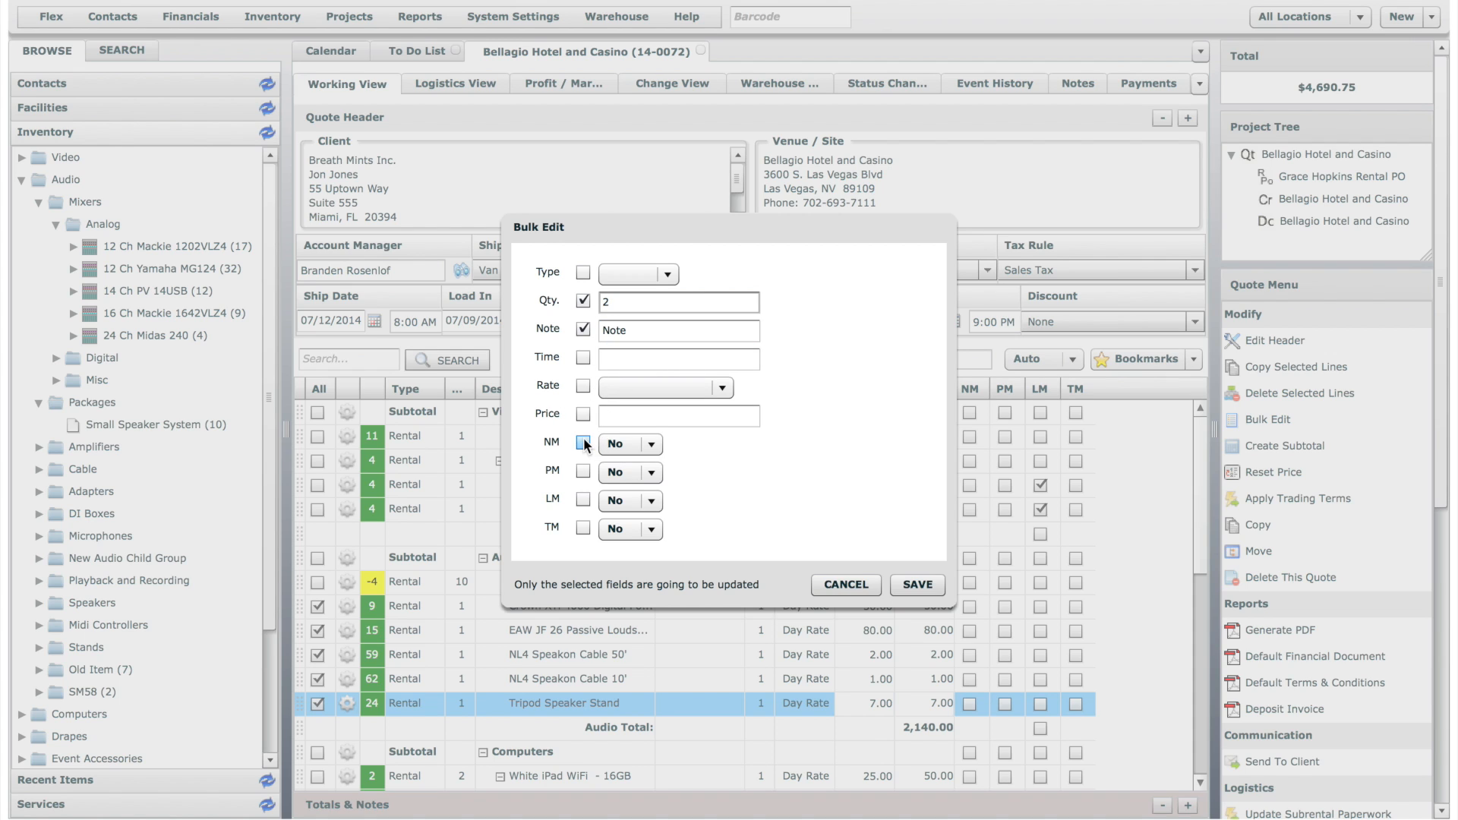
click(635, 444)
click(636, 464)
click(936, 586)
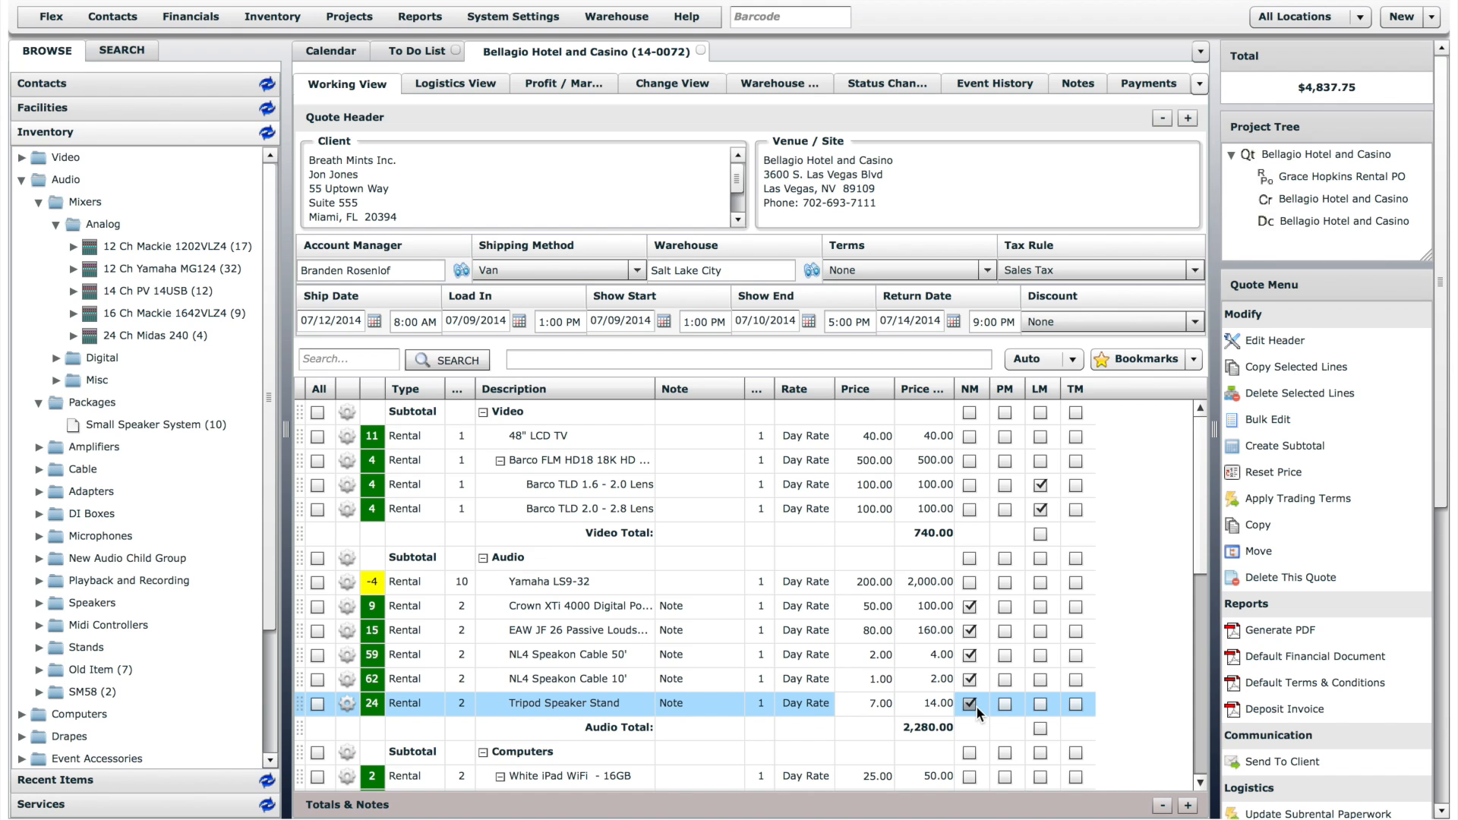
- Create a subtotal named "Room 100" with the default dates
click(1303, 448)
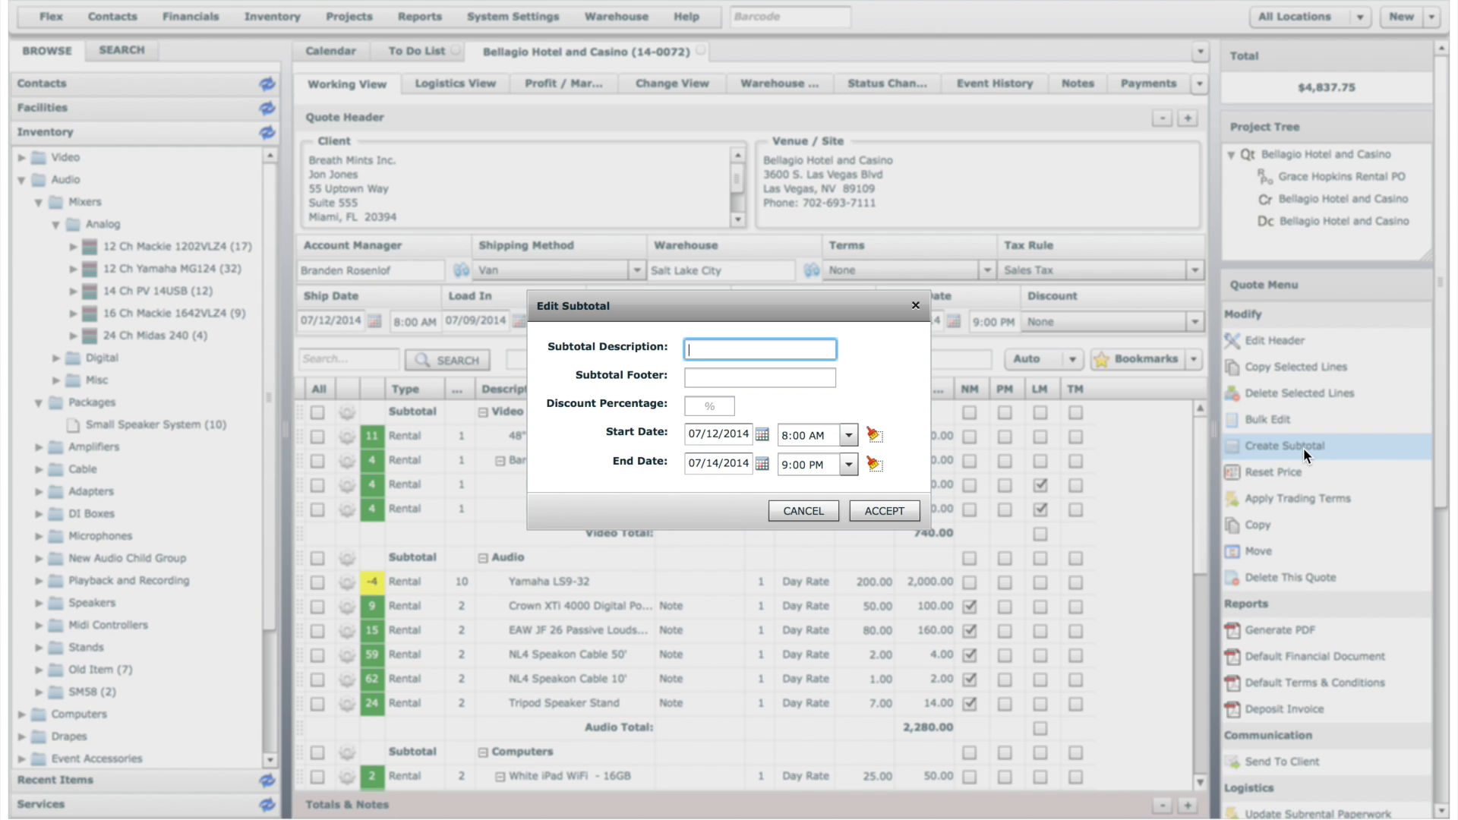
text(Room 100)
click(885, 510)
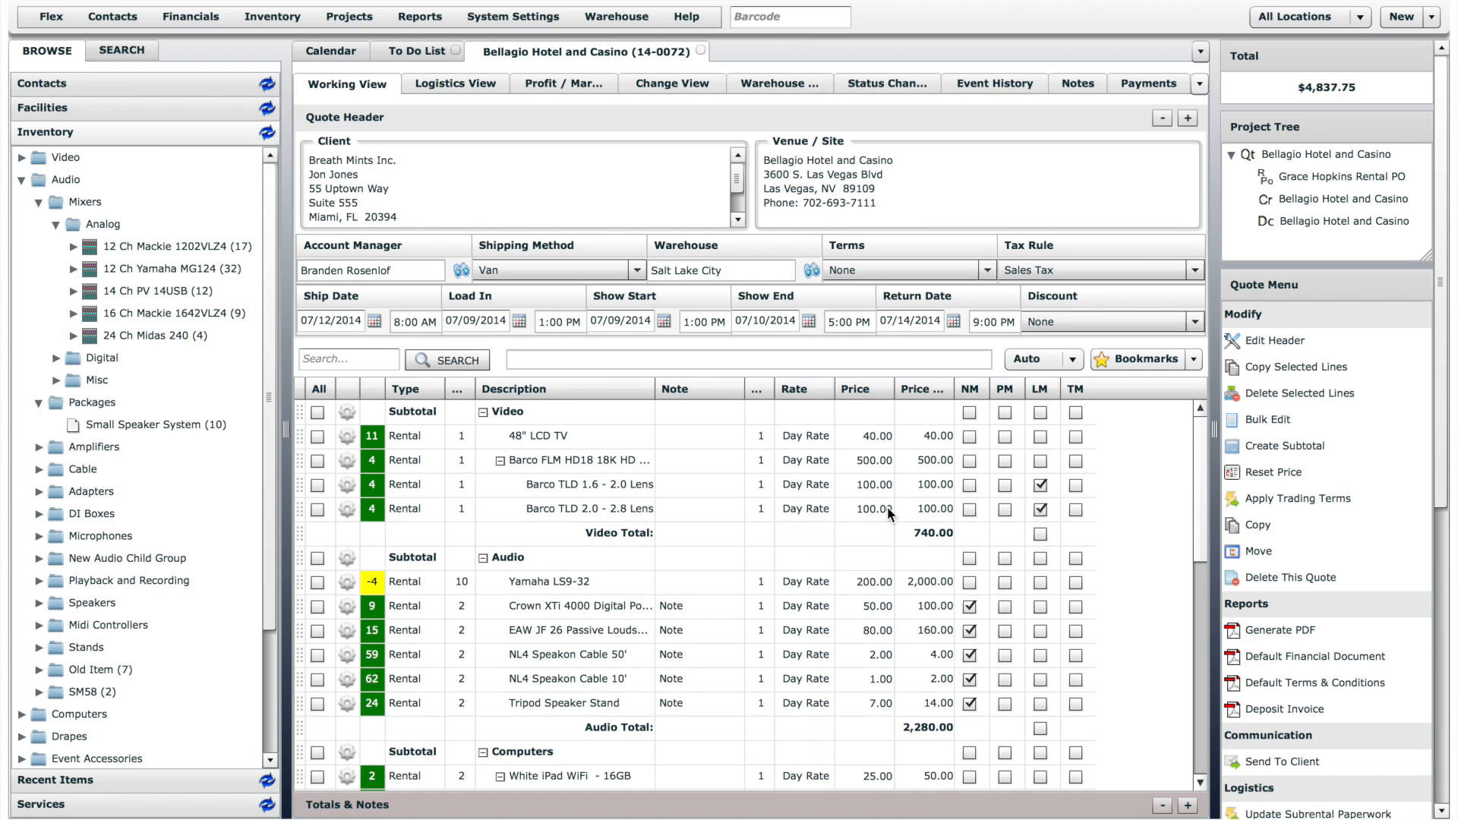
- Switch the line entry mode to Insert and place one 14 Ch PV 14USB mixer under the Room 100 subtotal
drag(1201, 501, 1212, 764)
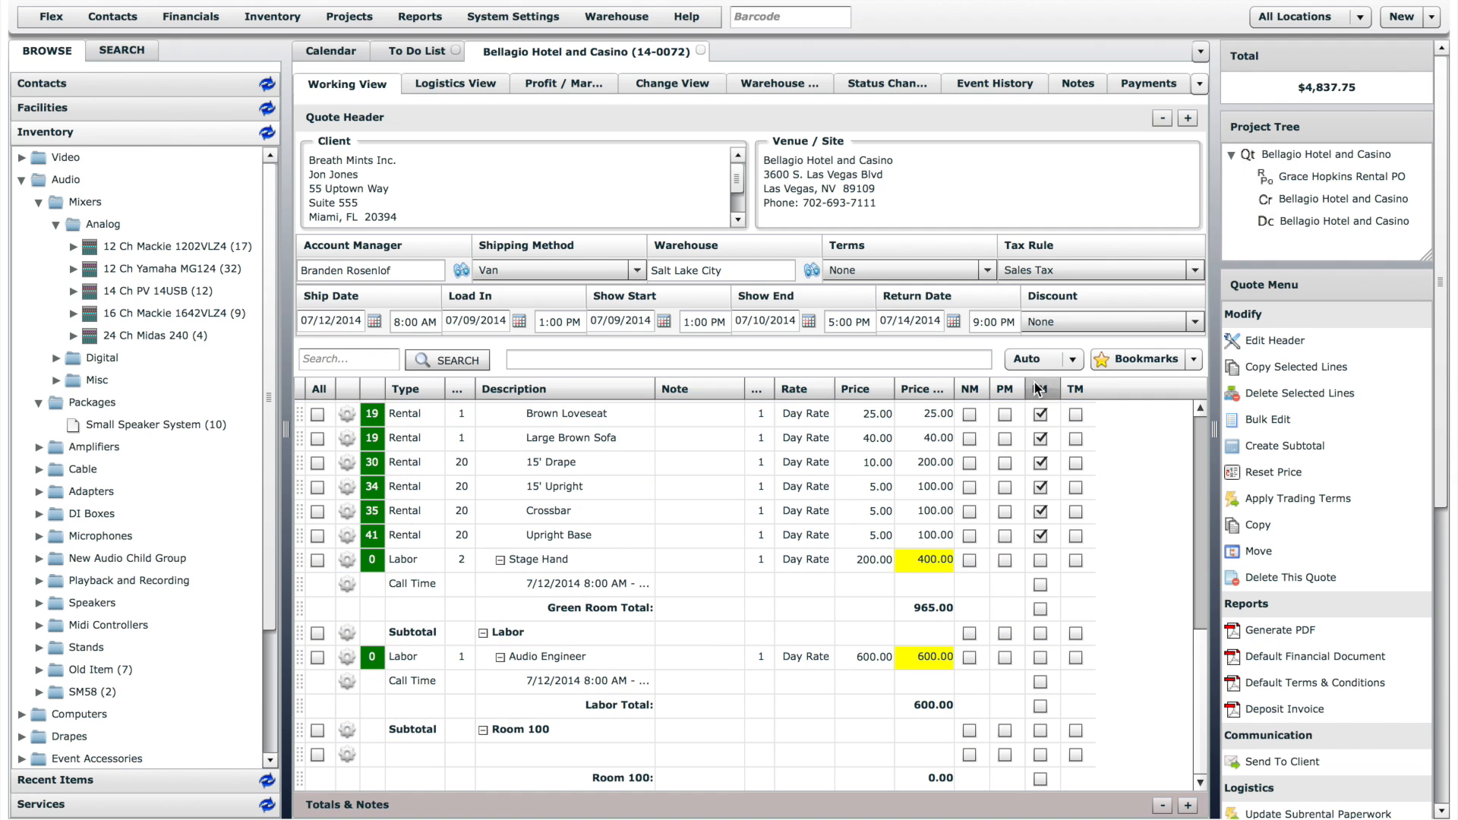
click(1057, 365)
click(1036, 401)
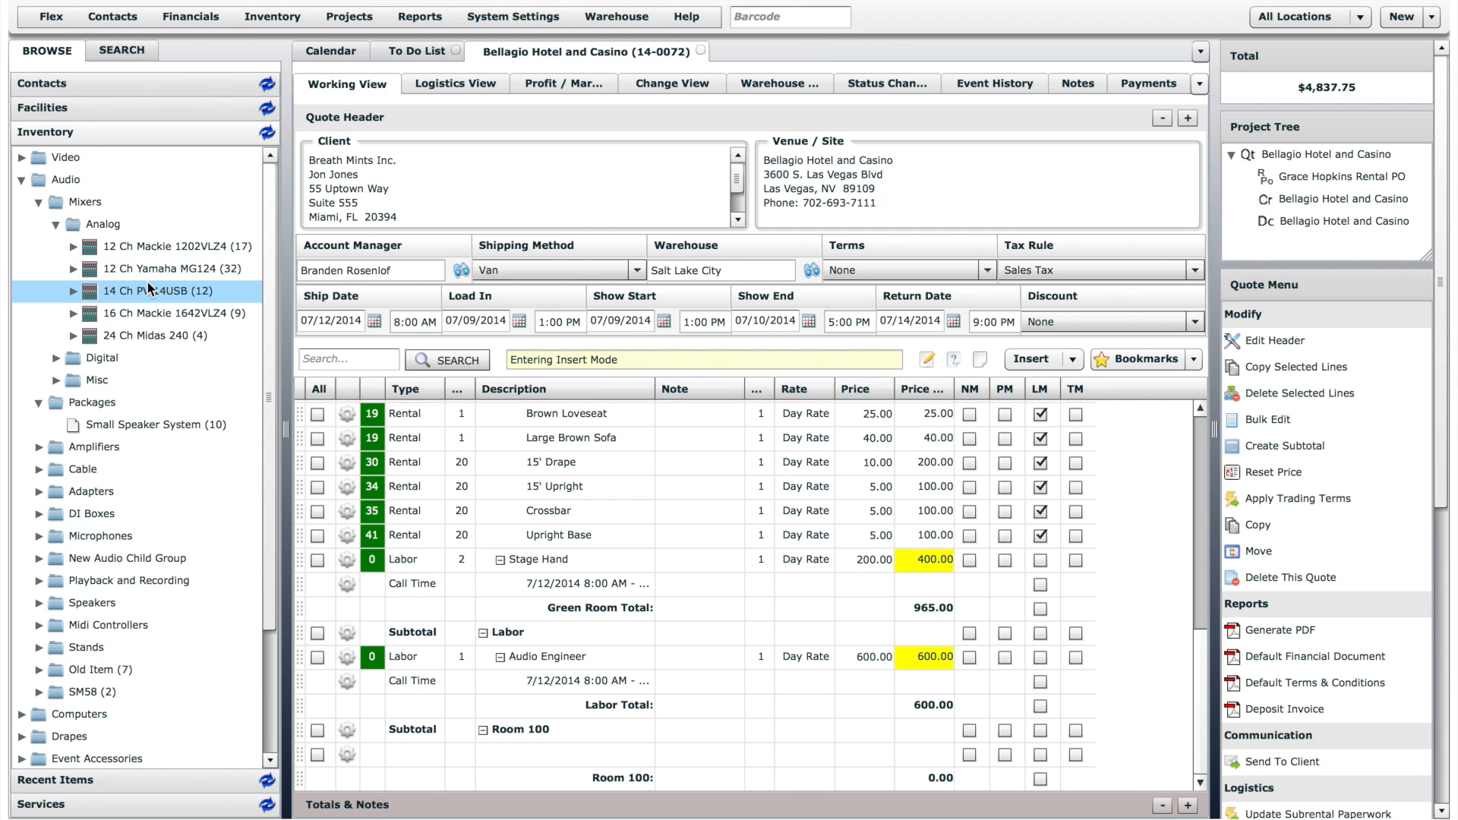
mouse_move(130, 287)
mouse_down()
mouse_move(304, 376)
mouse_move(479, 566)
mouse_move(488, 752)
mouse_move(575, 746)
mouse_up()
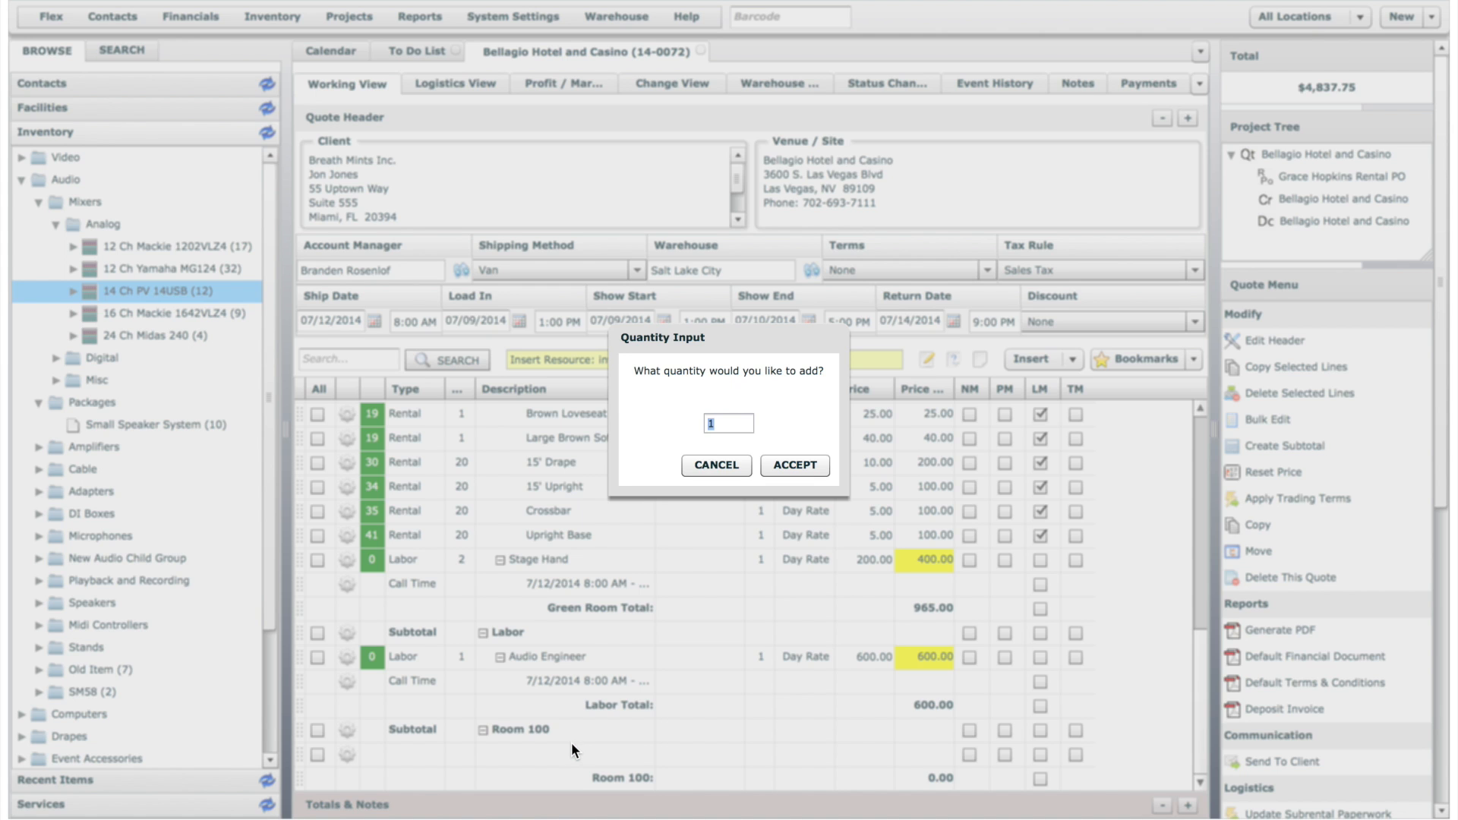
click(798, 464)
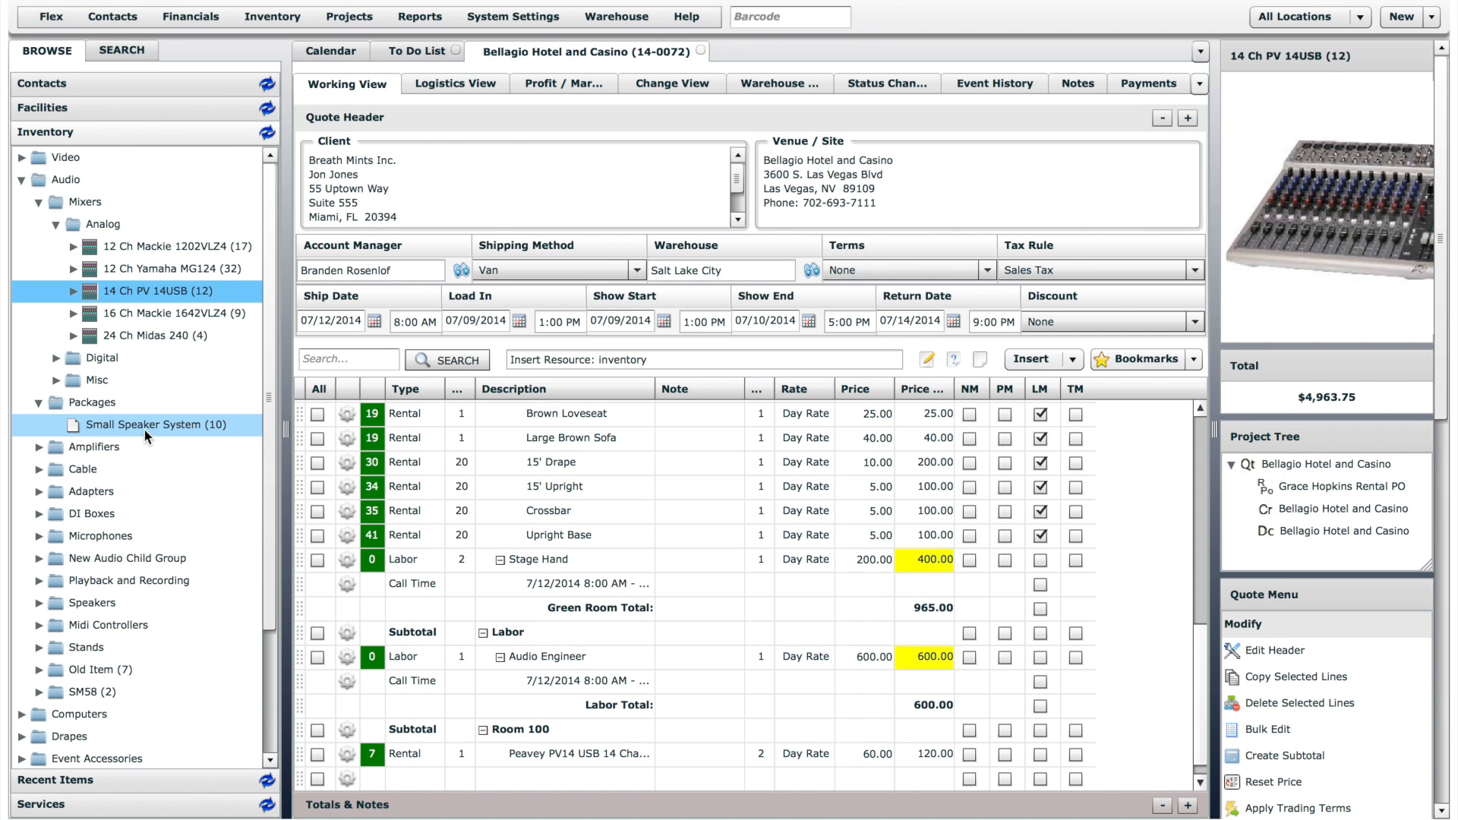
- Insert one Small Speaker System package into Room 100, declining the suggested accessories
drag(145, 428, 580, 764)
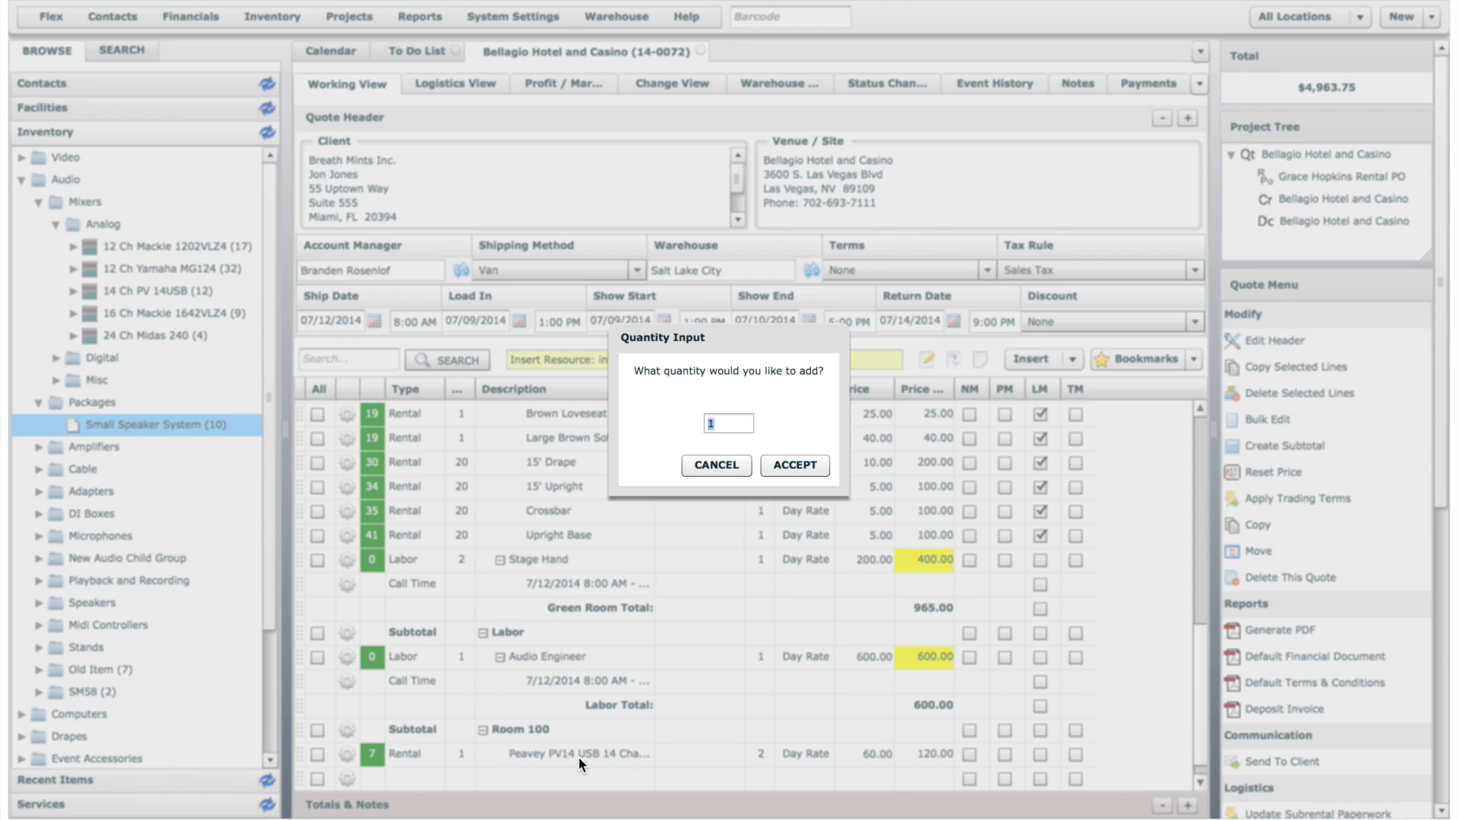
click(796, 464)
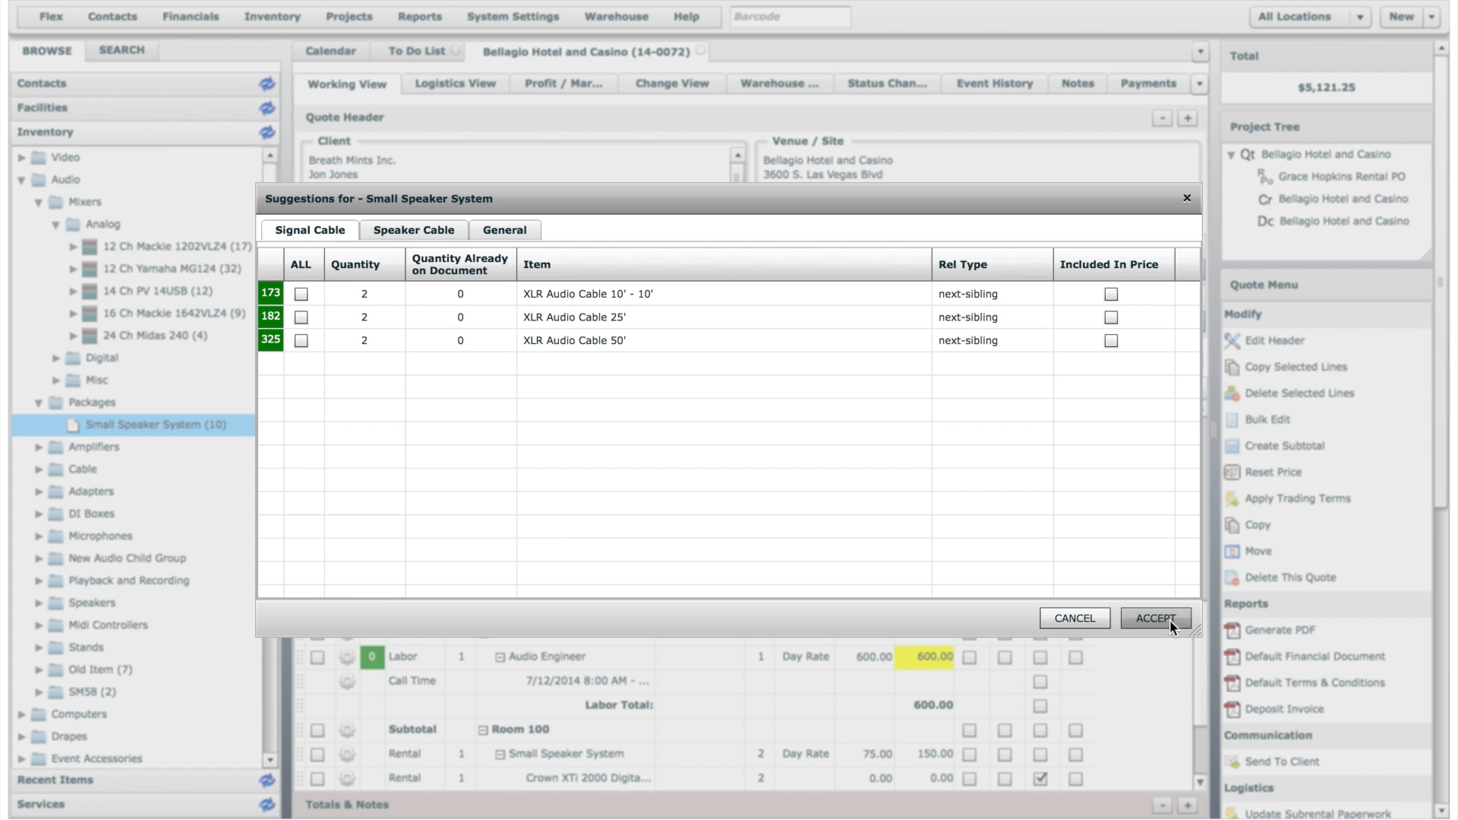
click(1091, 622)
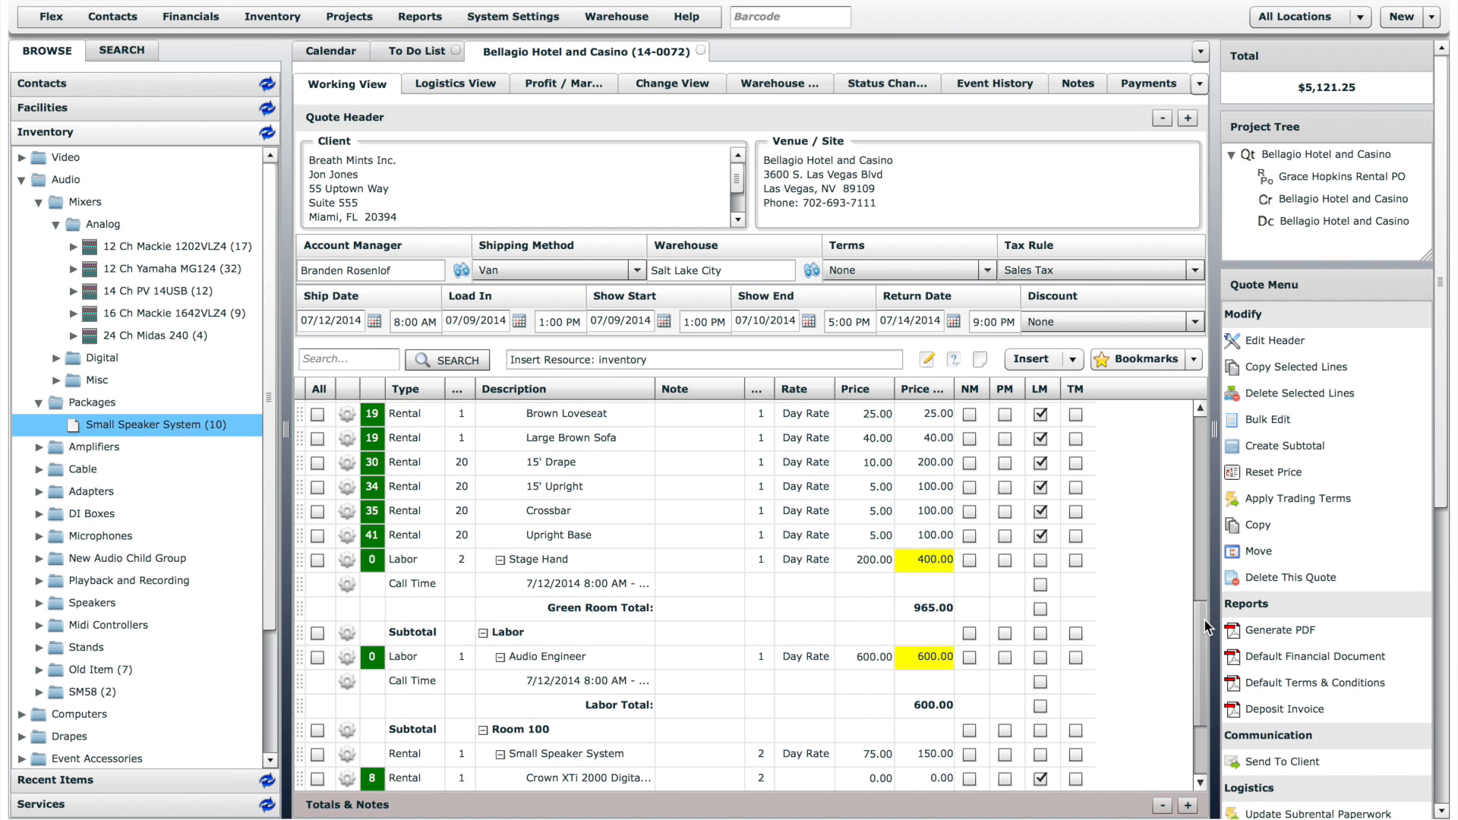
scroll(1193, 672, down, 2)
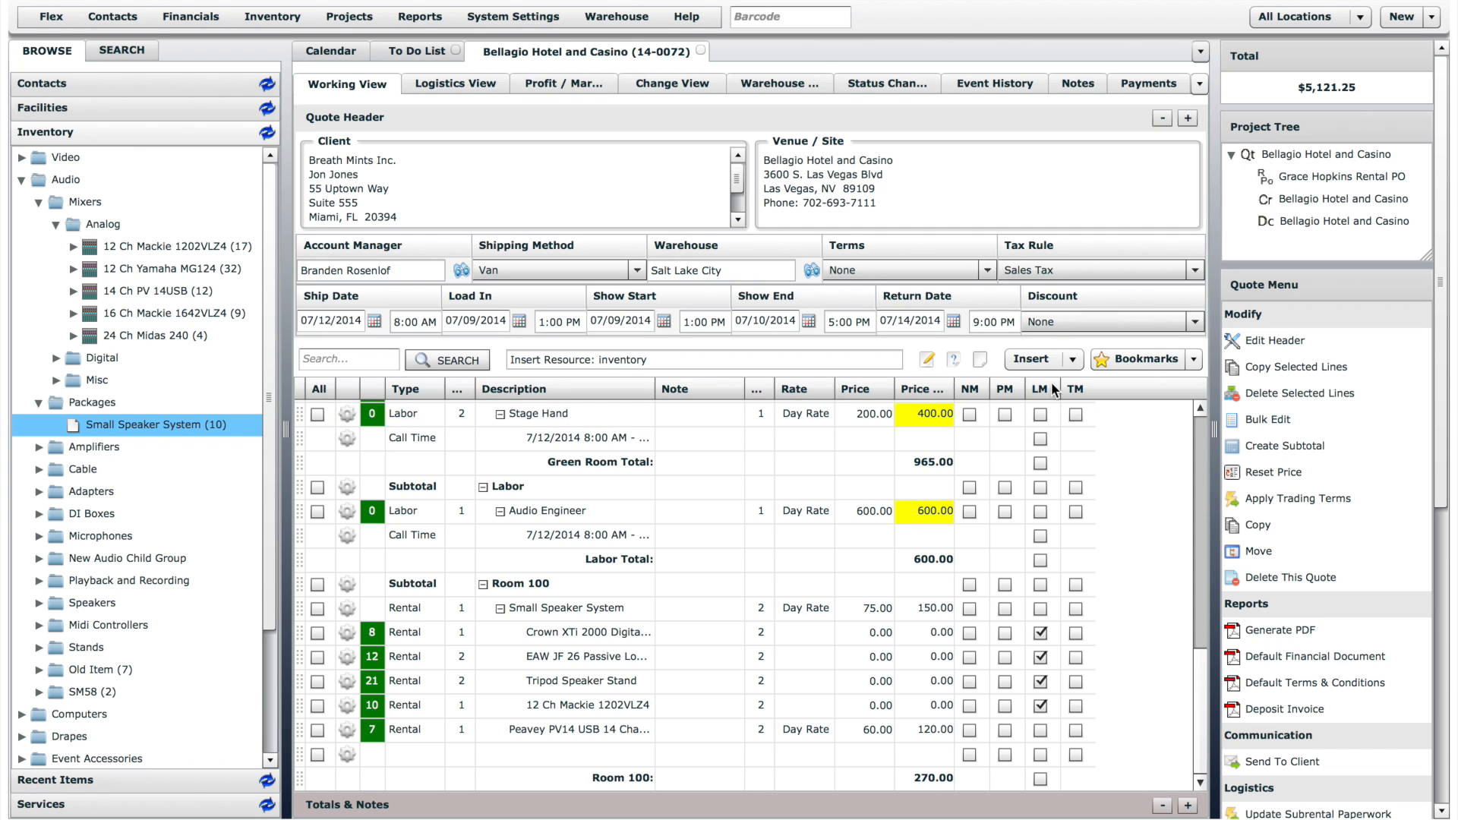
- Switch the line entry mode to Add and add one 14 Ch PV 14USB mixer to the end of the quote
click(1048, 359)
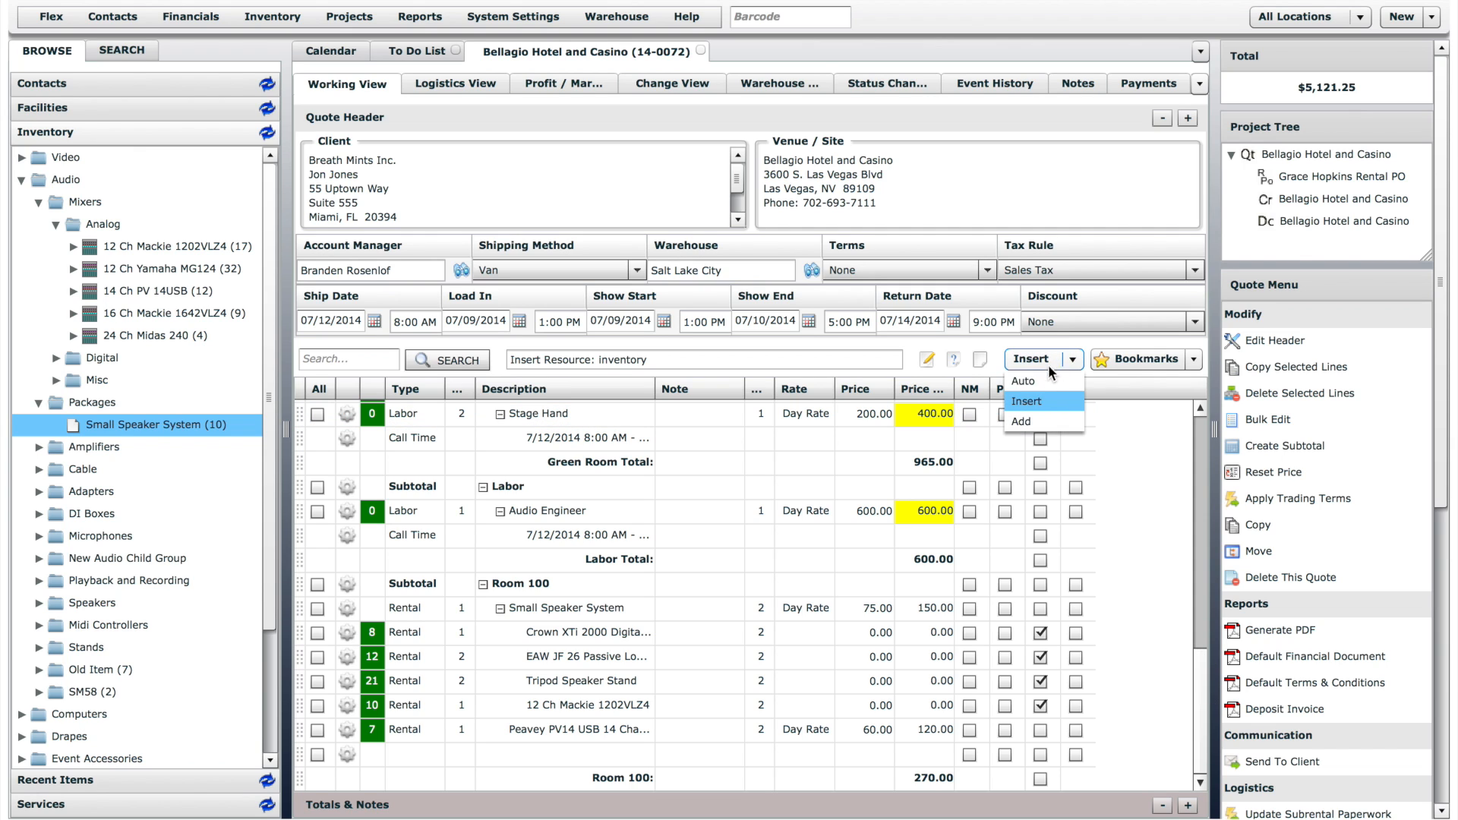
click(1031, 421)
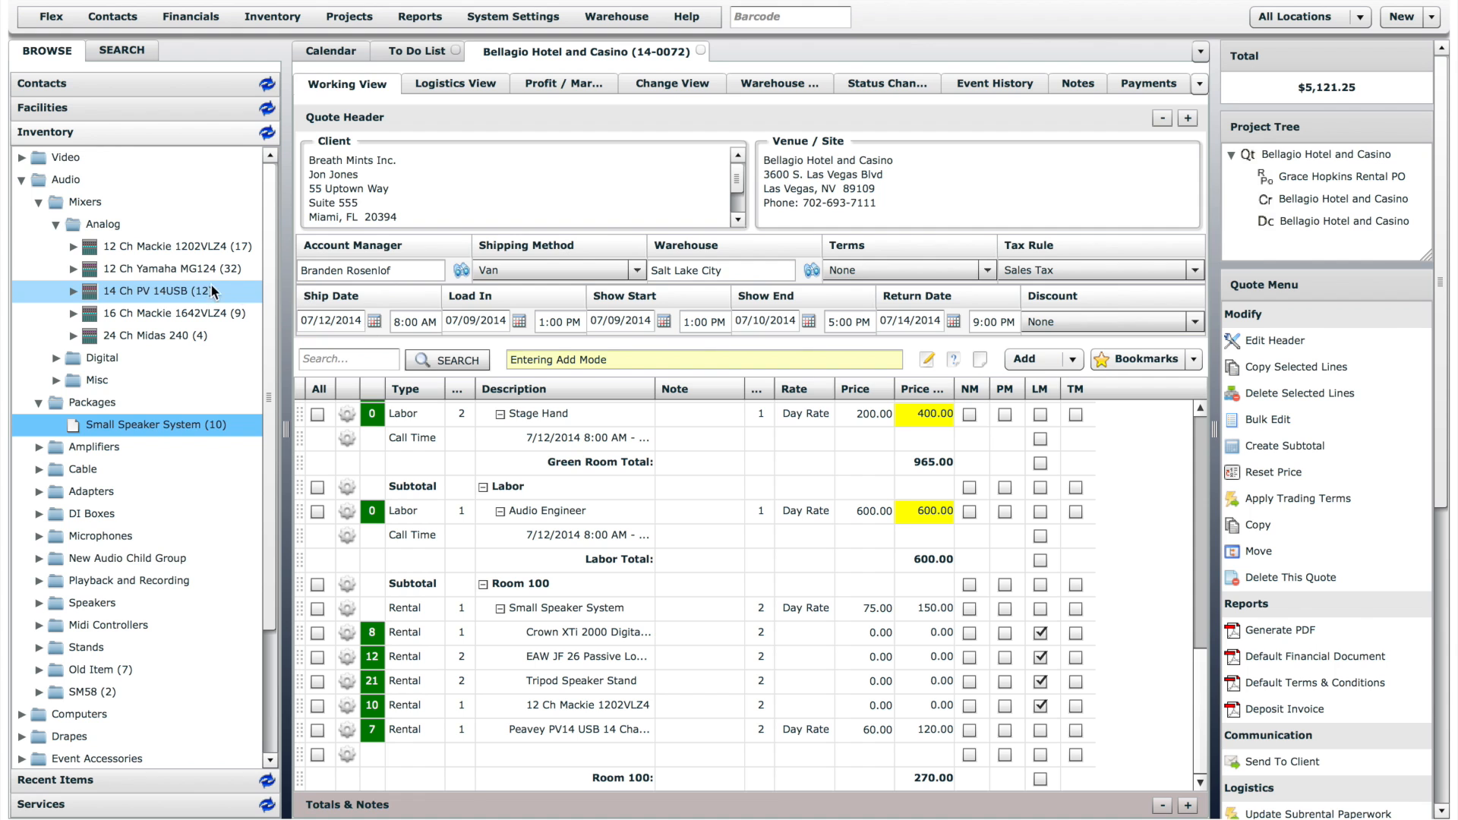
drag(158, 290, 522, 484)
click(795, 465)
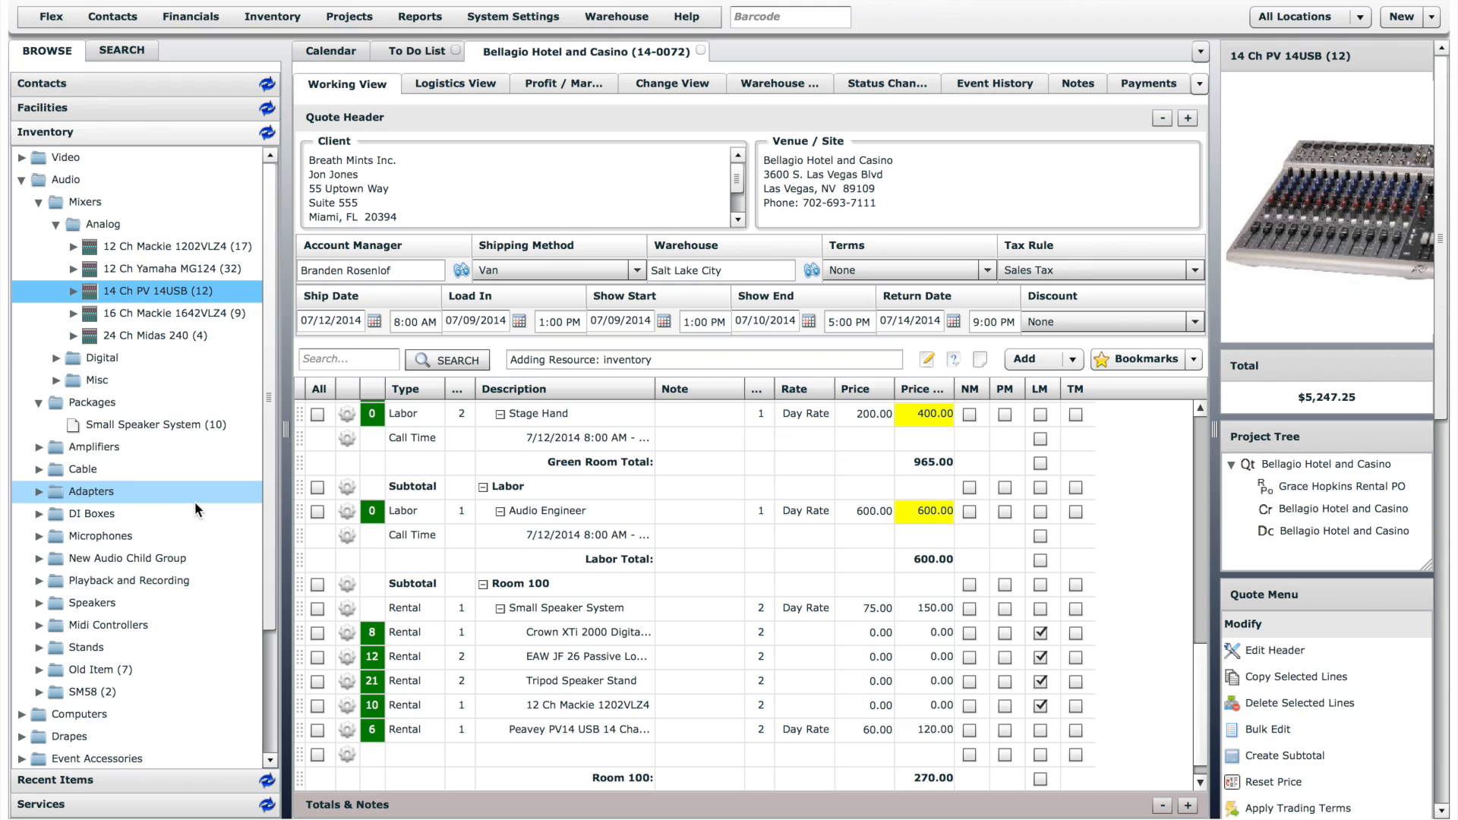
- Add one Crest CA12 from the Amplifiers group to the end of the quote
click(39, 447)
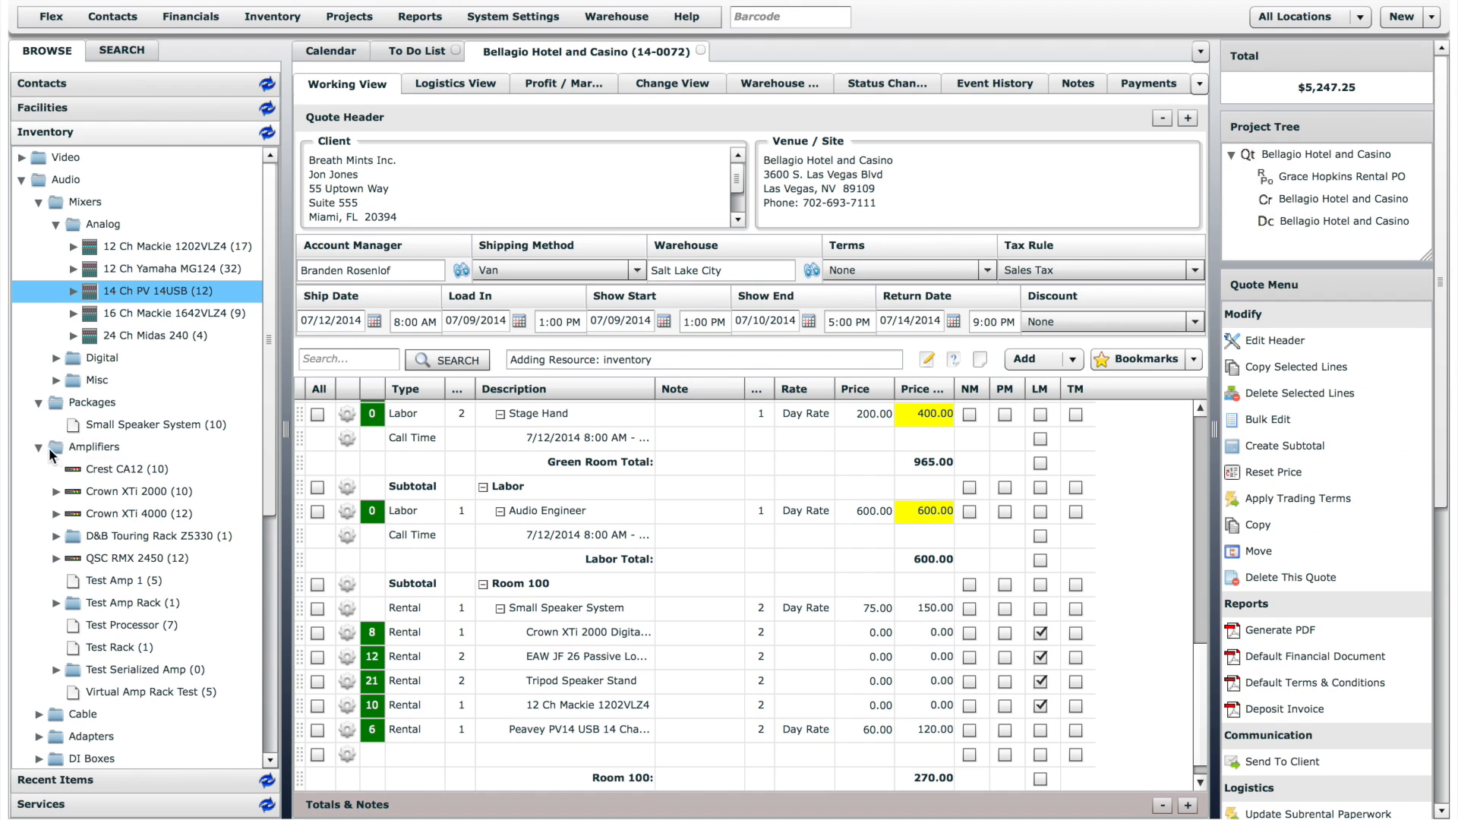
drag(107, 470, 581, 542)
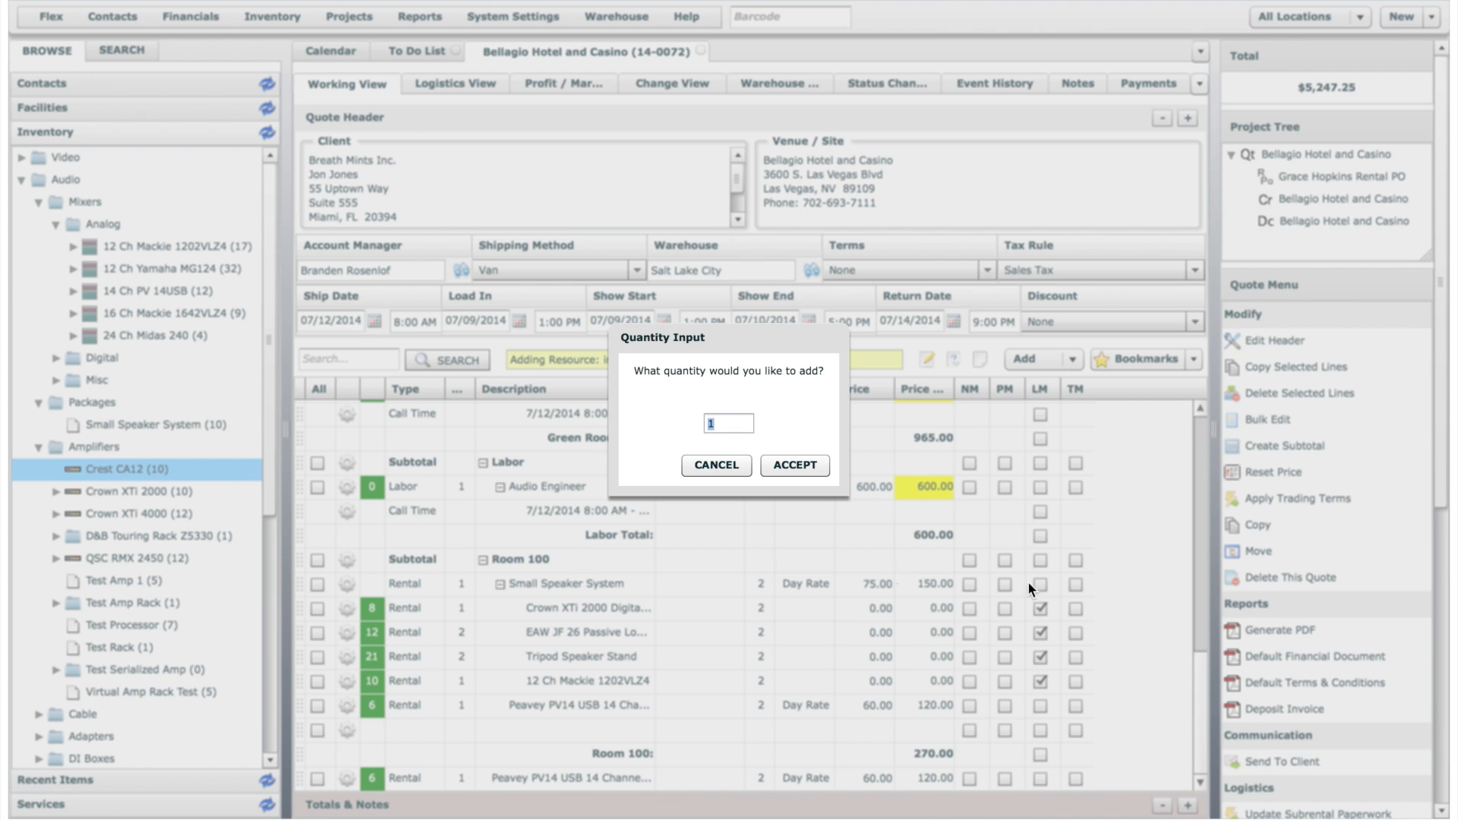
click(798, 465)
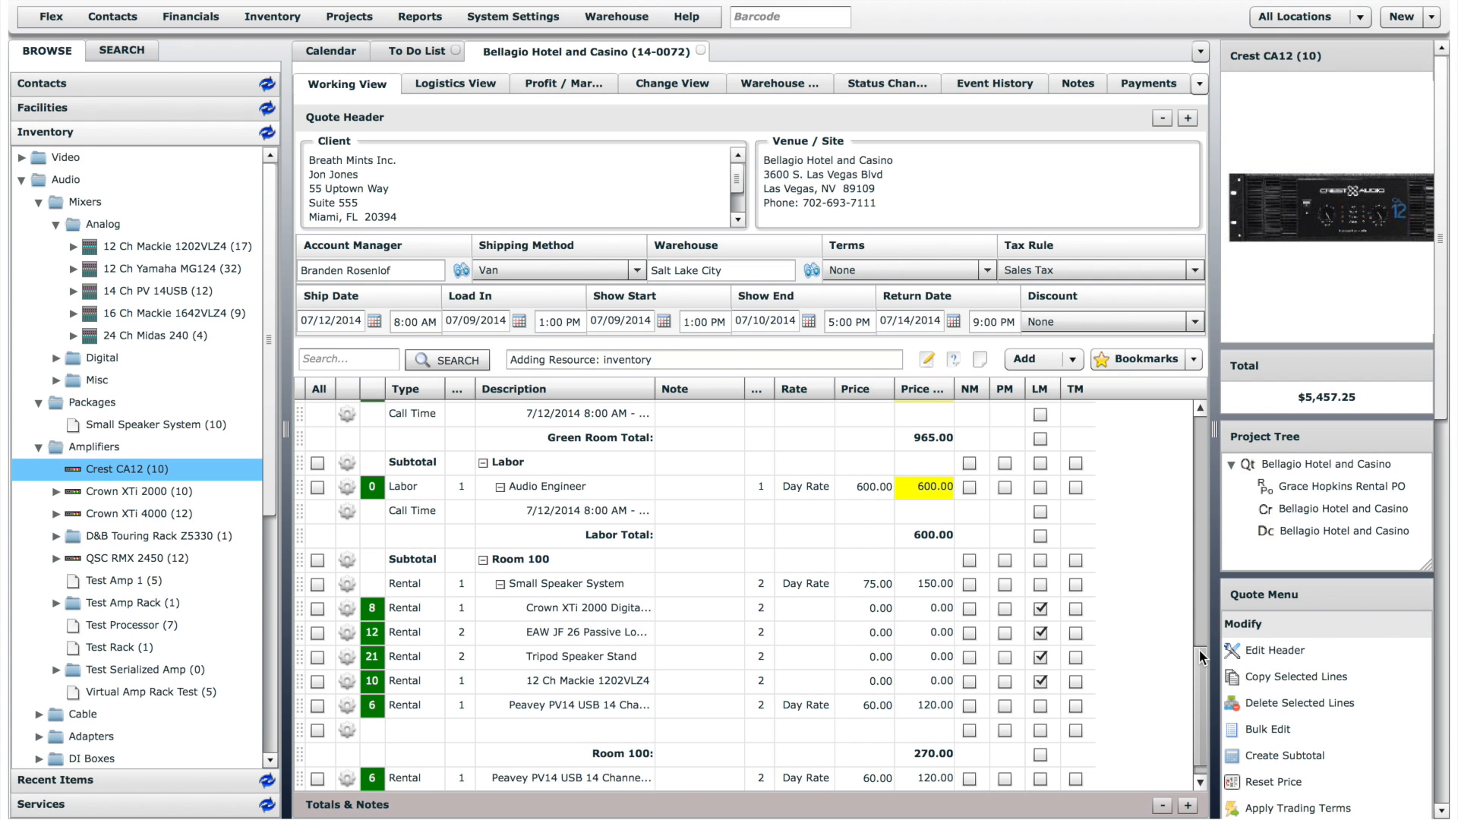
- Create a "Room 200" subtotal containing the Peavey PV14 USB and Crest CA12 lines at the end of the quote
drag(1197, 659, 1196, 701)
click(585, 755)
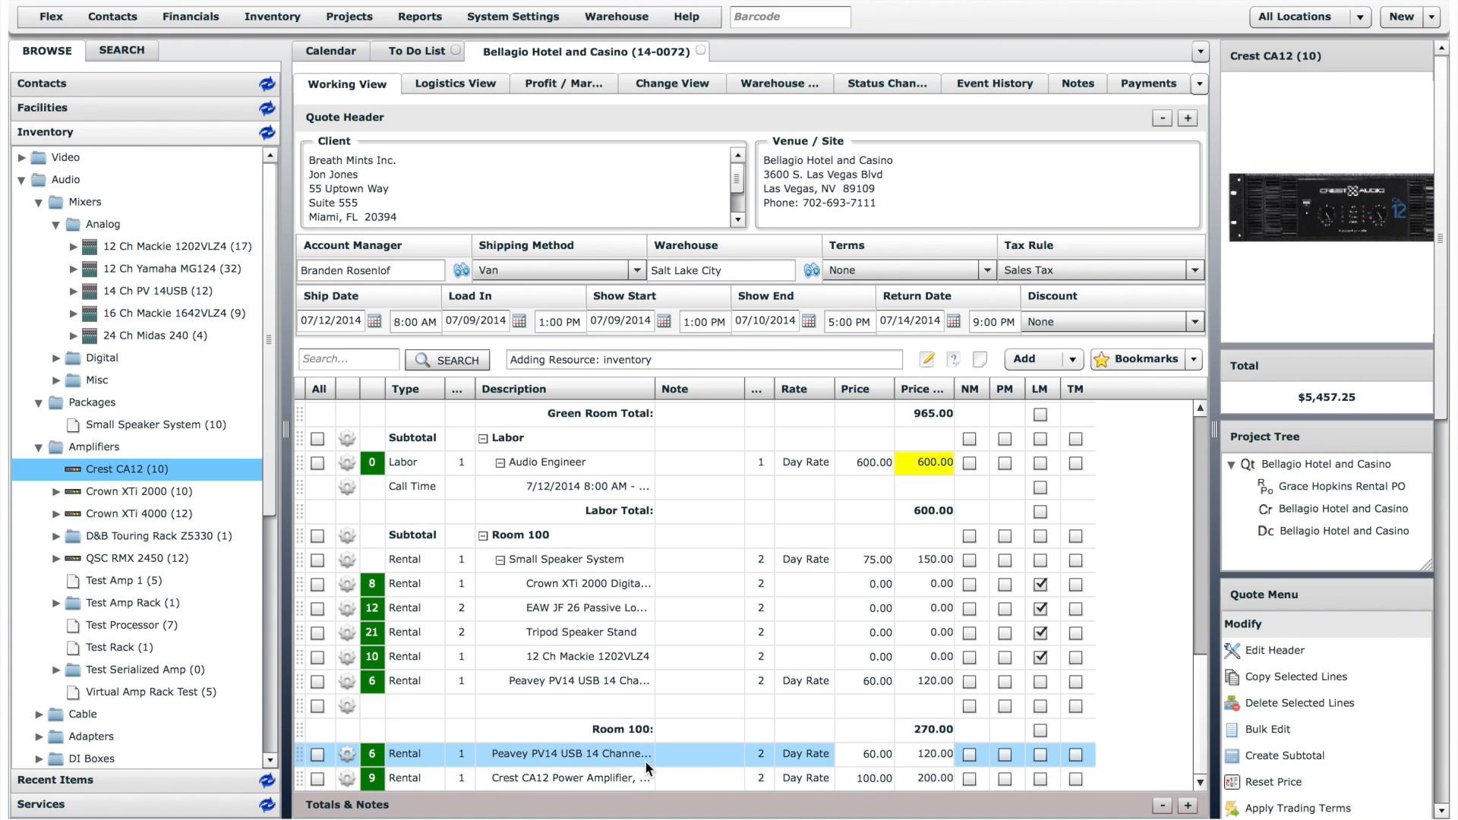
click(318, 755)
click(318, 778)
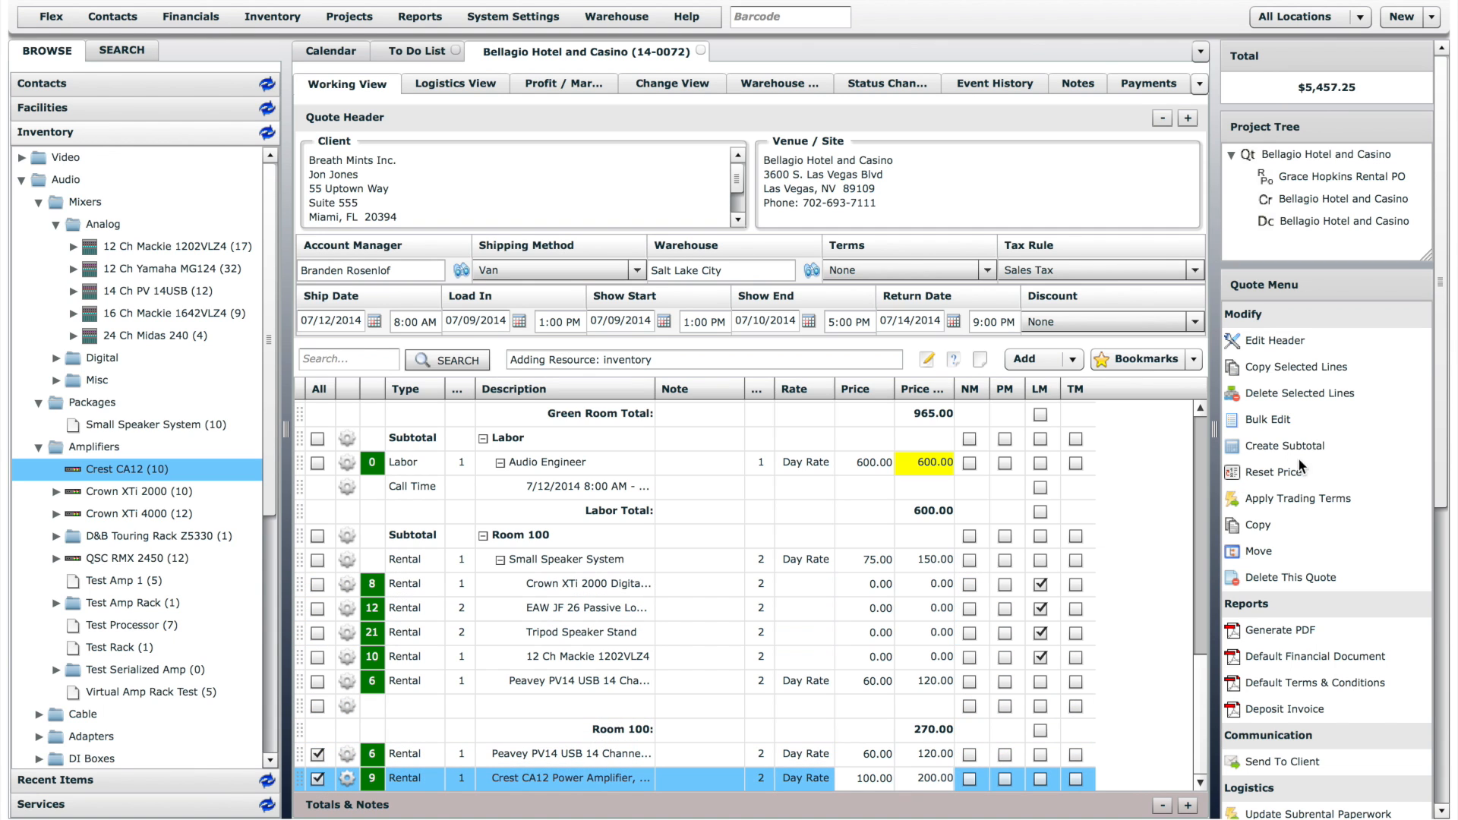
click(1315, 448)
text(Room 200)
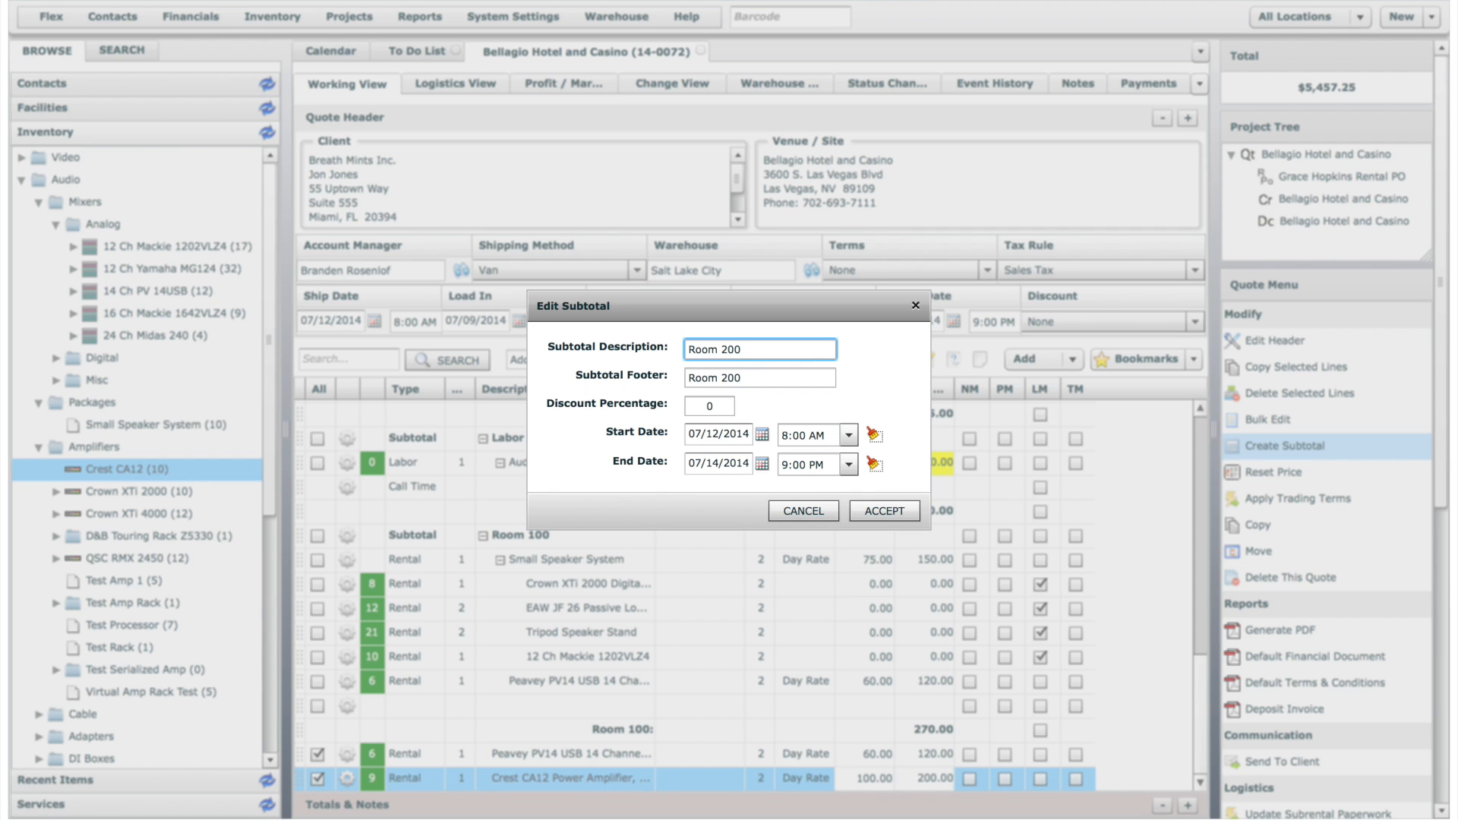
click(885, 512)
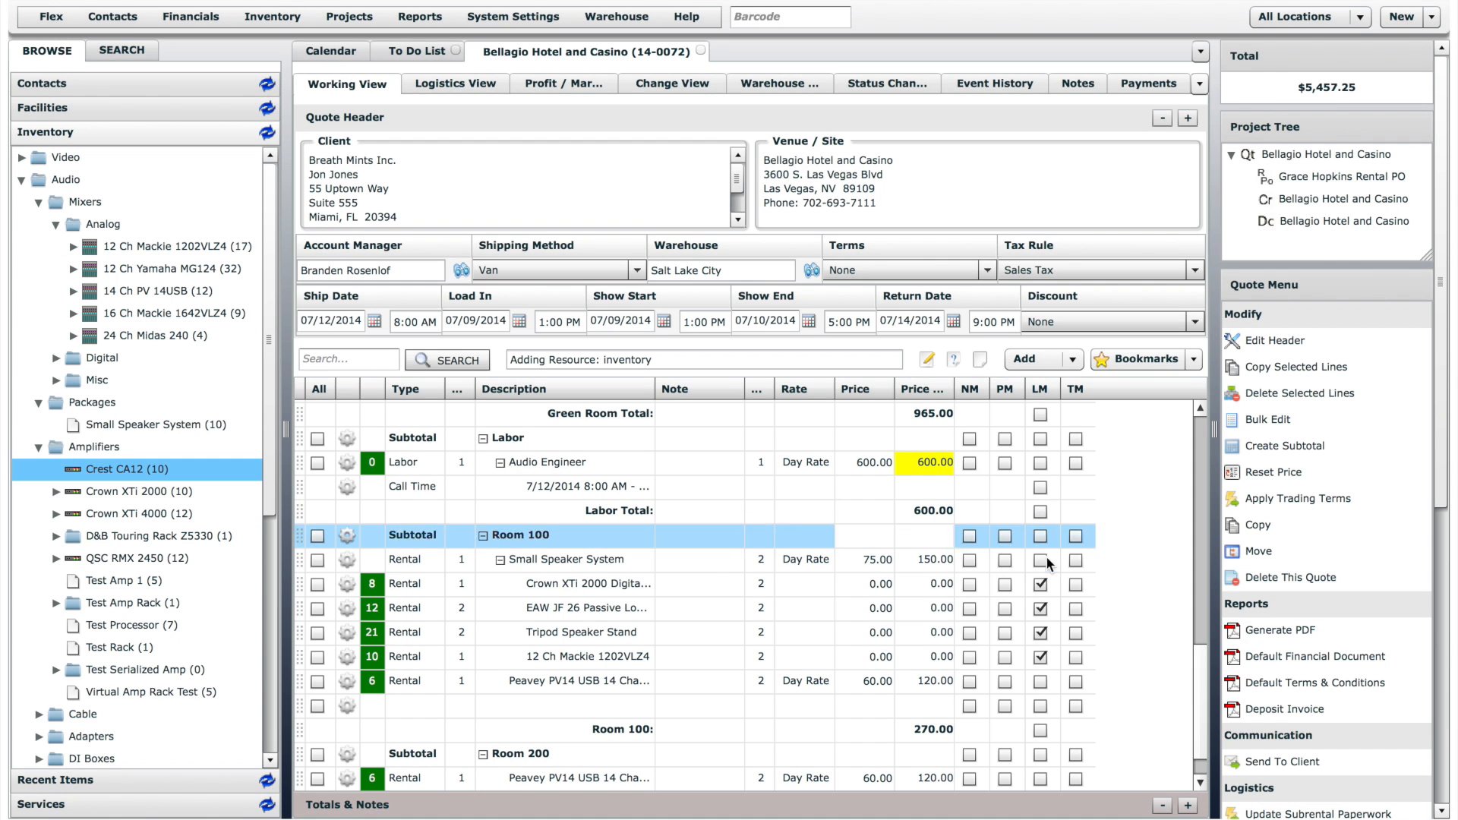
scroll(1190, 752, down, 1)
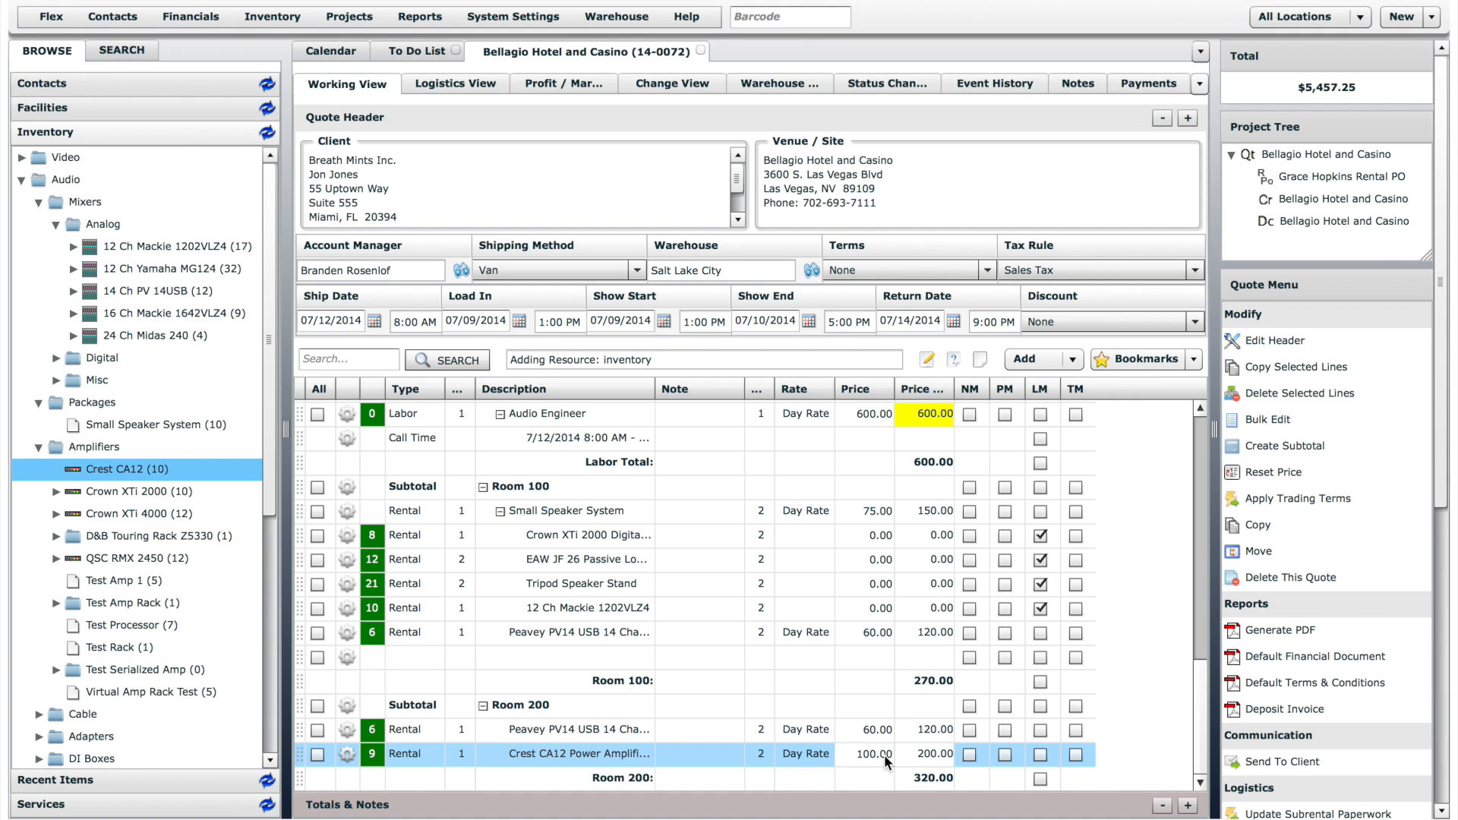
- In Room 200, set the Peavey PV14 USB price to 40 and the Crest CA12 price to 50
click(872, 729)
text(40)
key(Return)
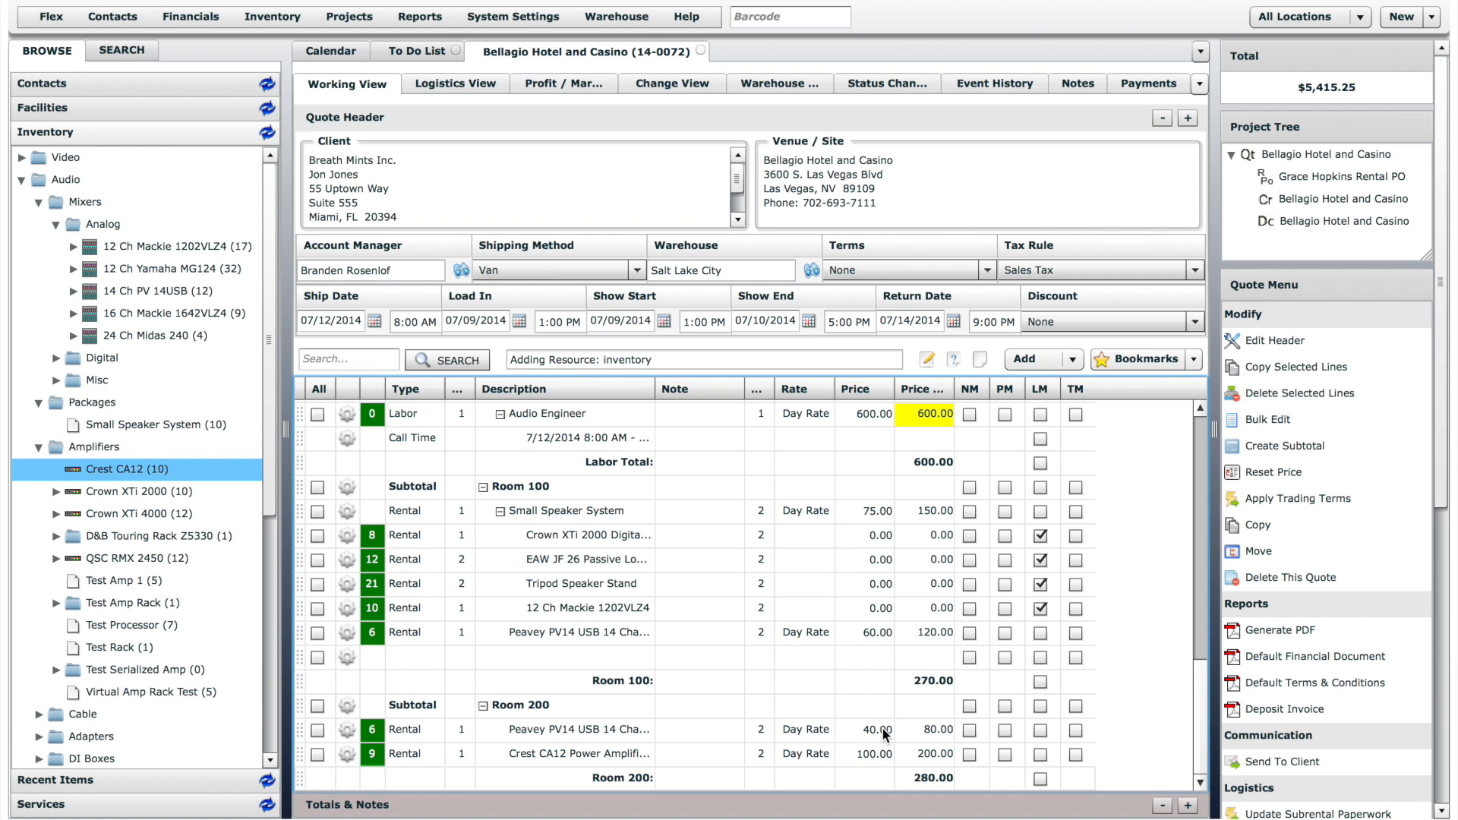
click(867, 755)
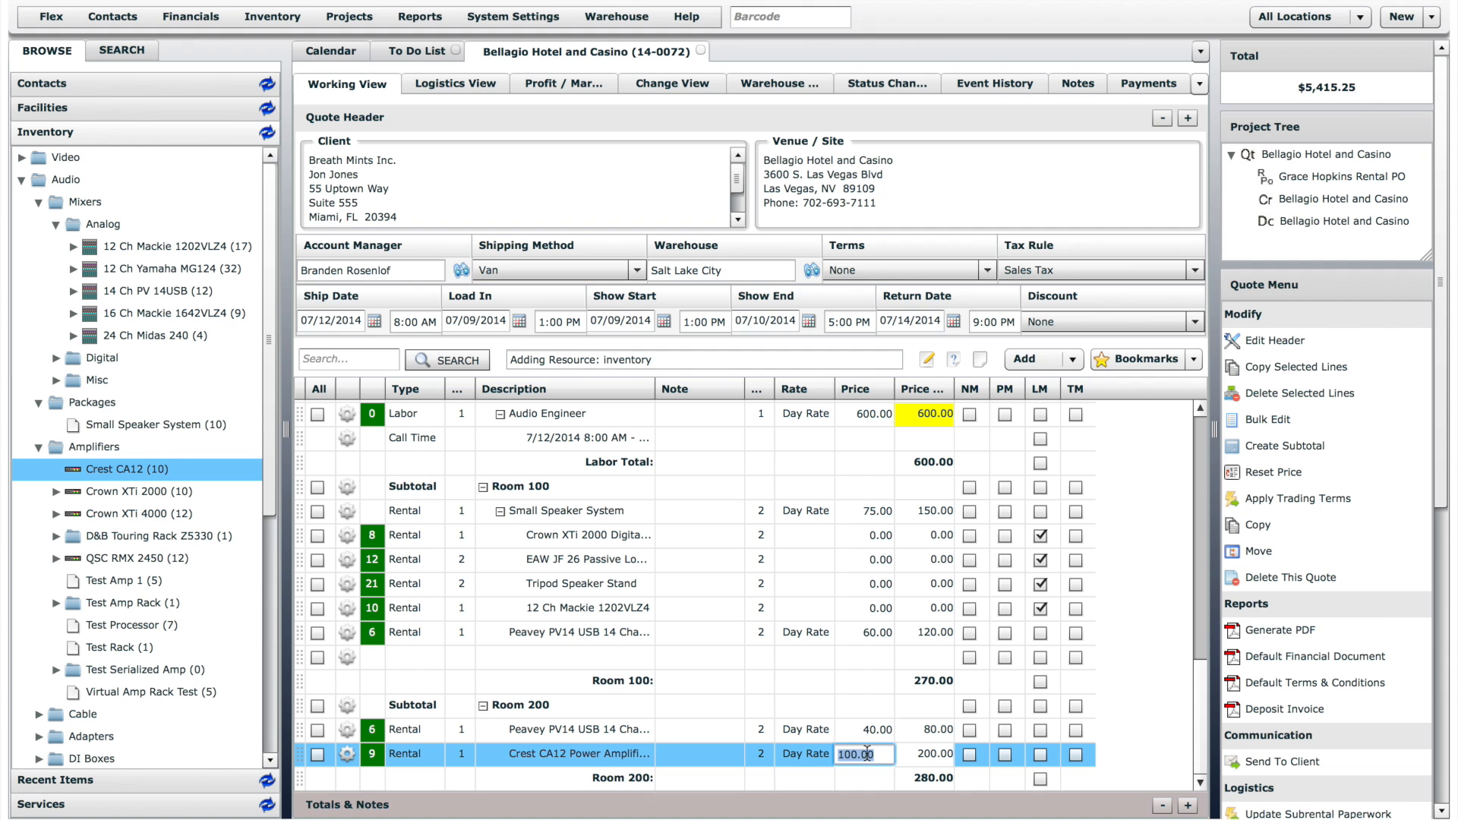
text(50)
key(Return)
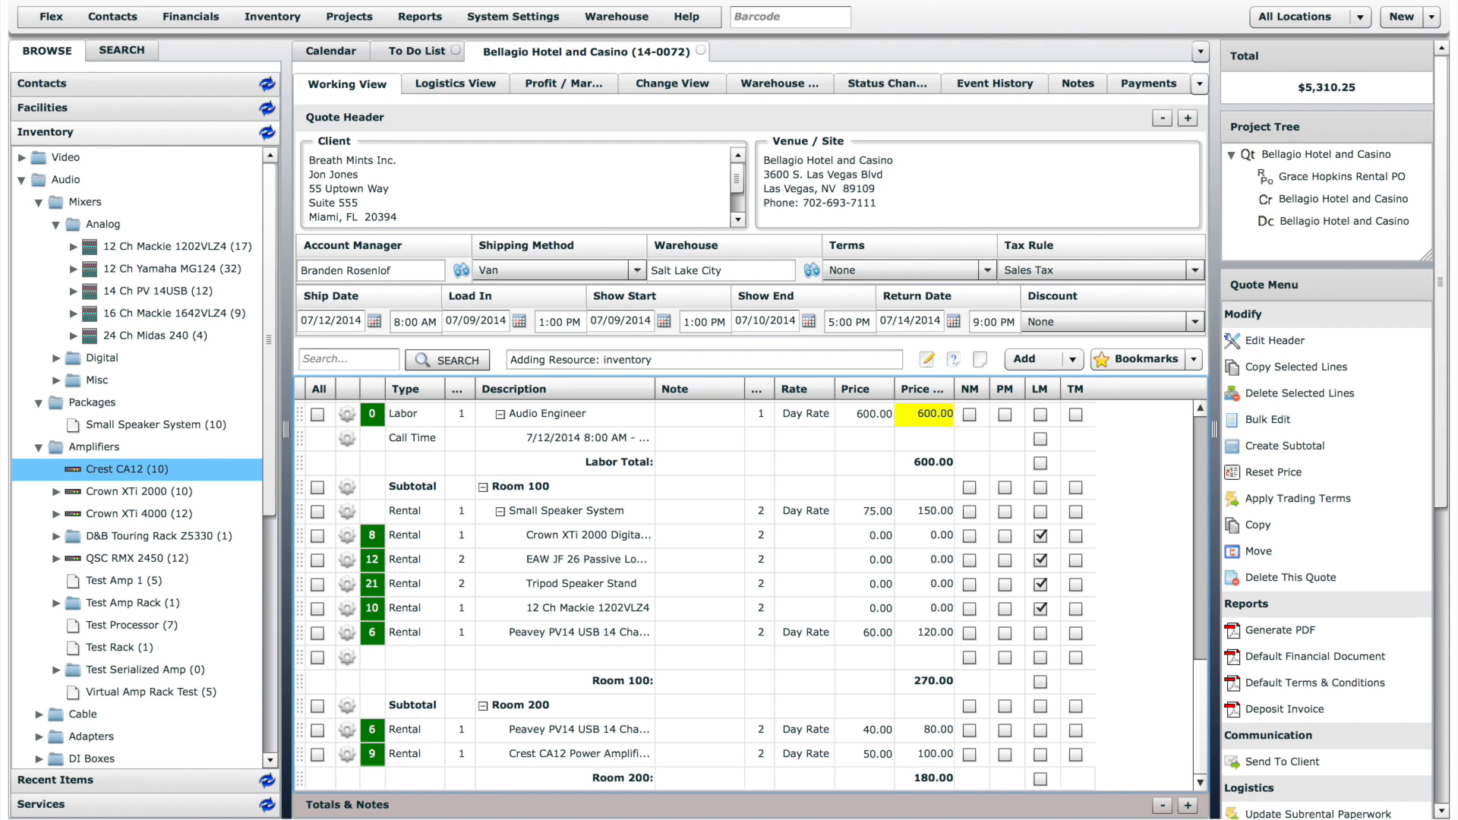
- Reset the prices of the Peavey PV14 USB and Crest CA12 lines in Room 200 to their default values
click(317, 730)
click(317, 755)
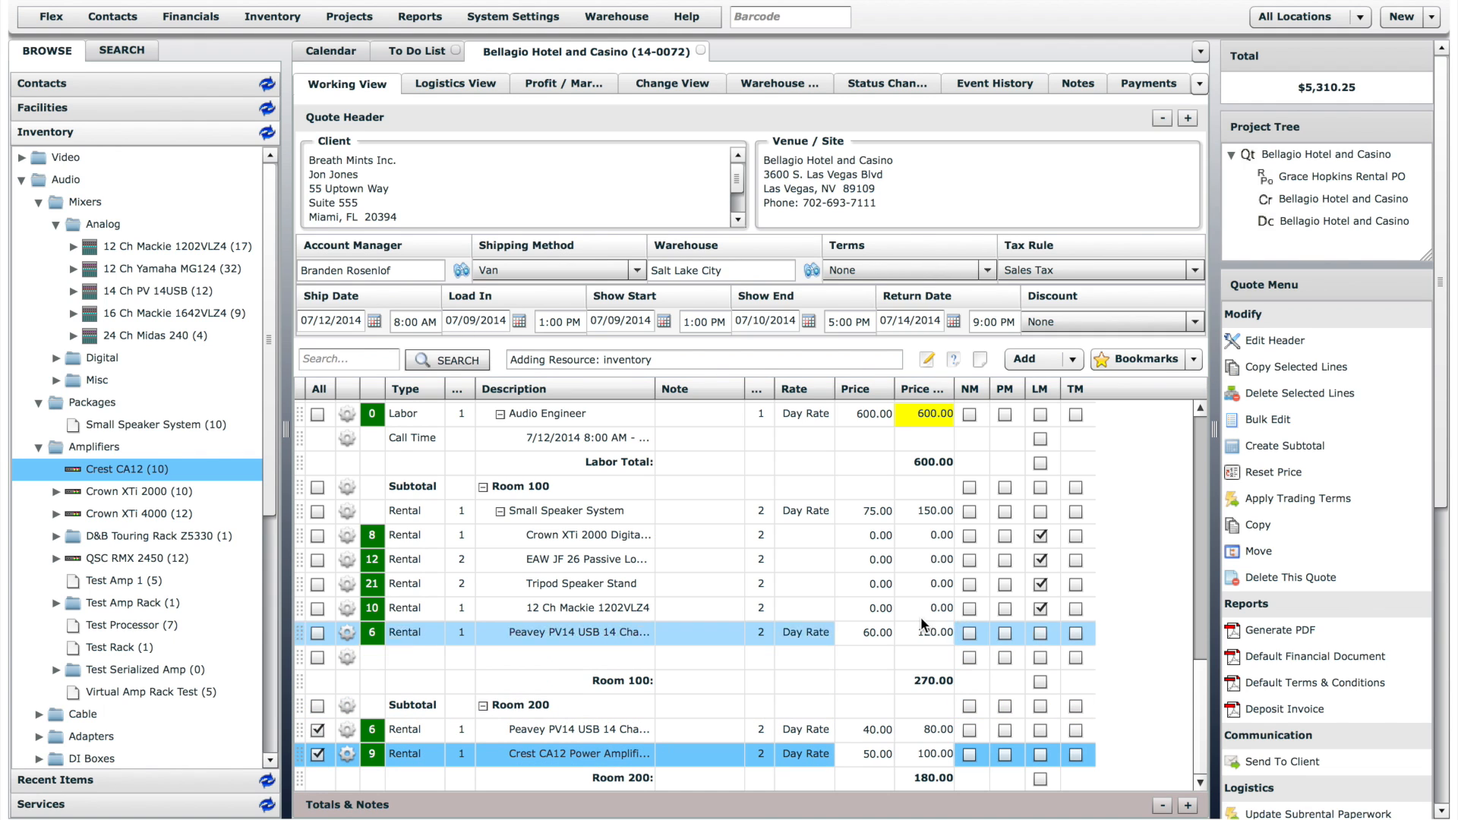
click(1276, 472)
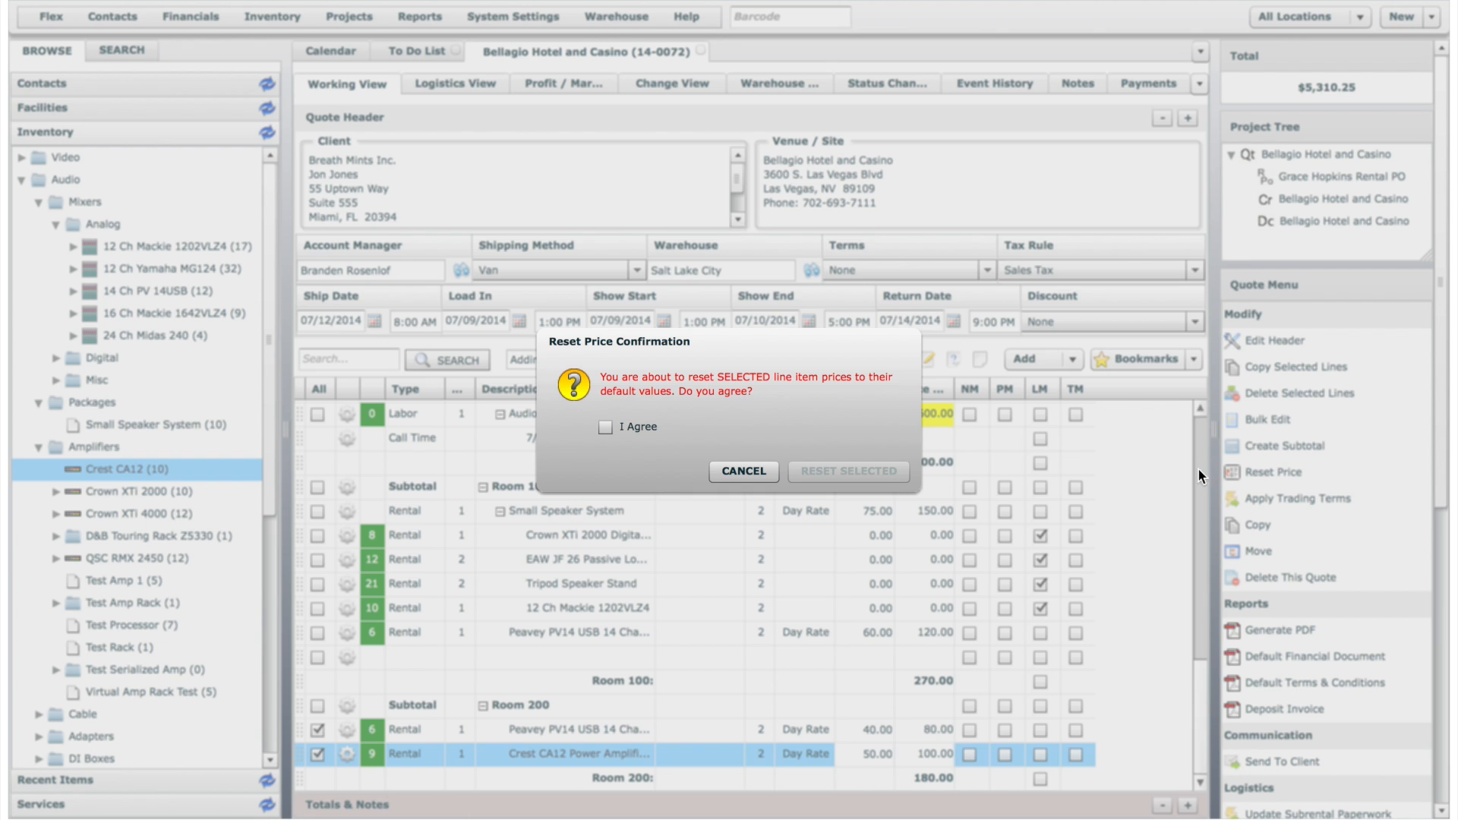
click(617, 425)
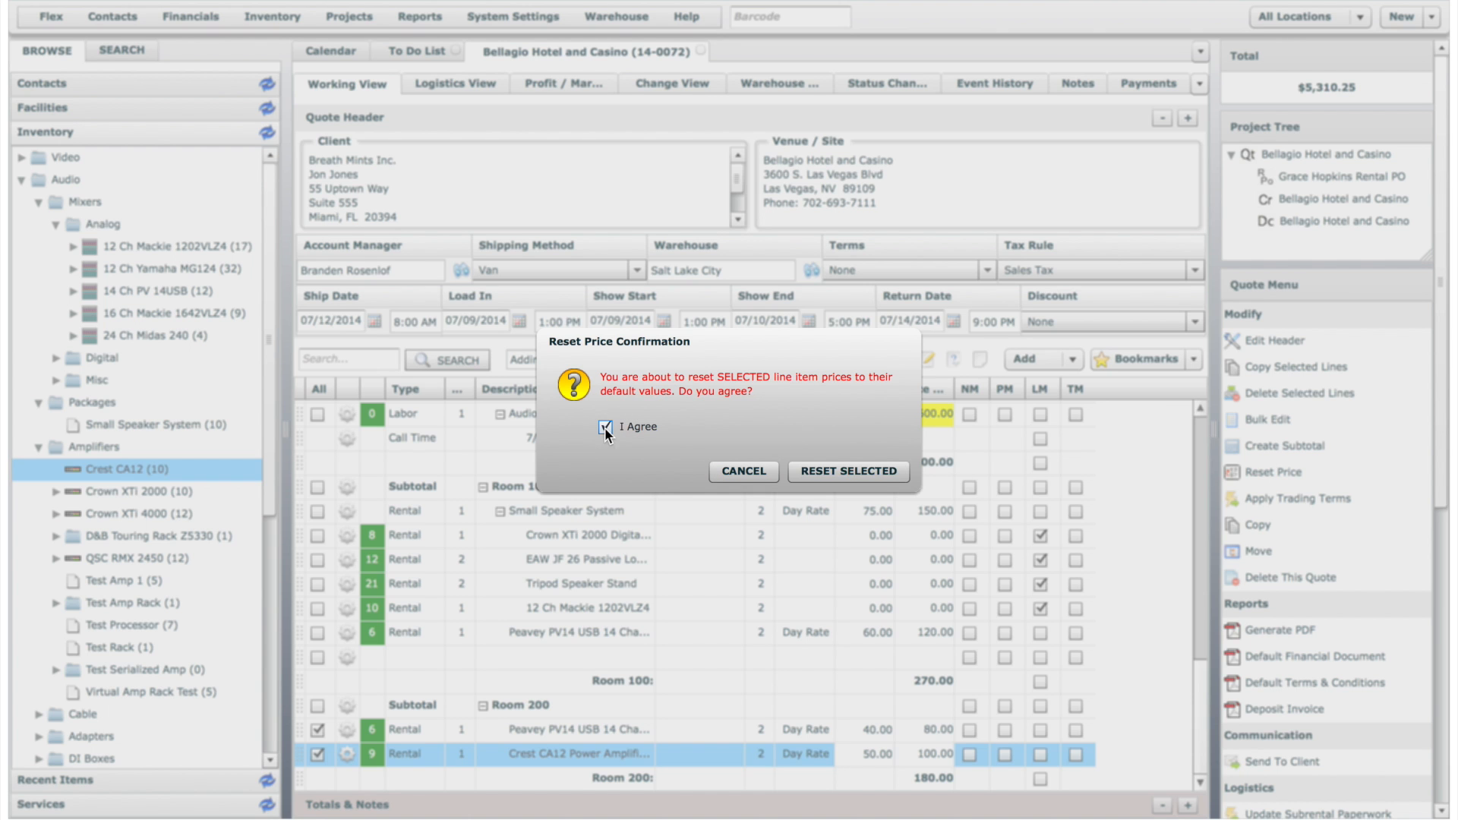
click(878, 472)
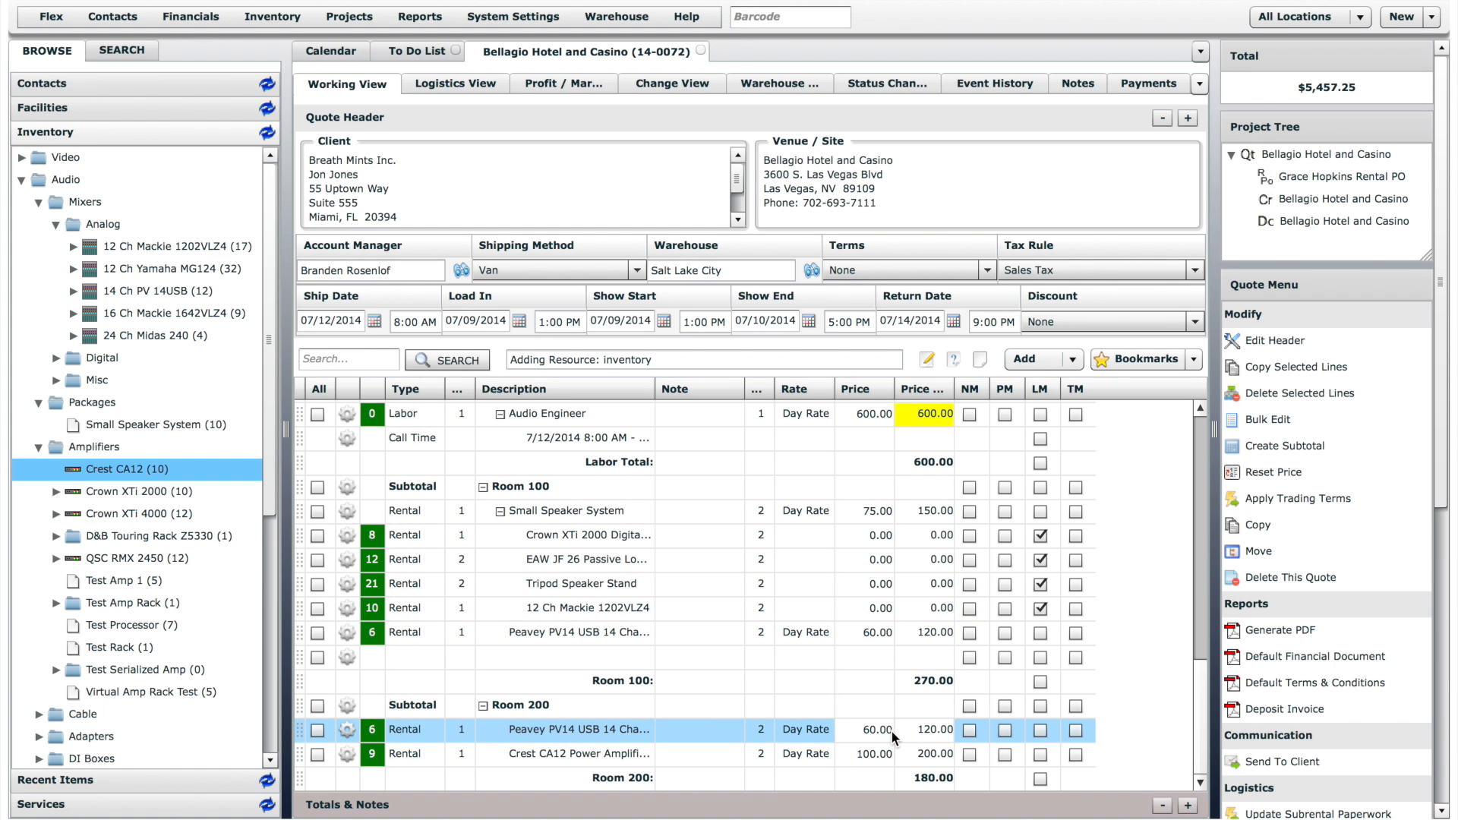
click(1273, 472)
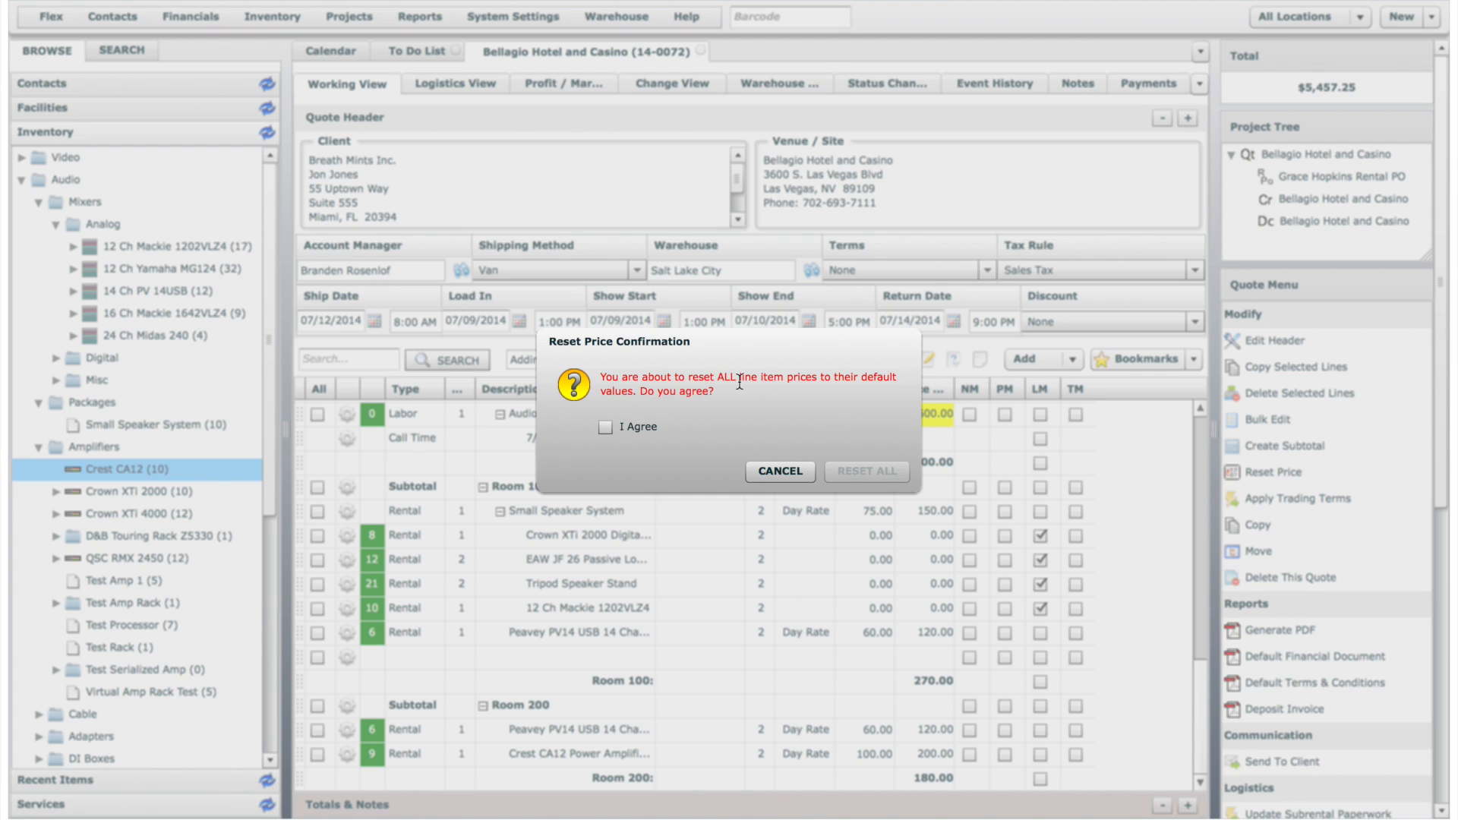
click(801, 472)
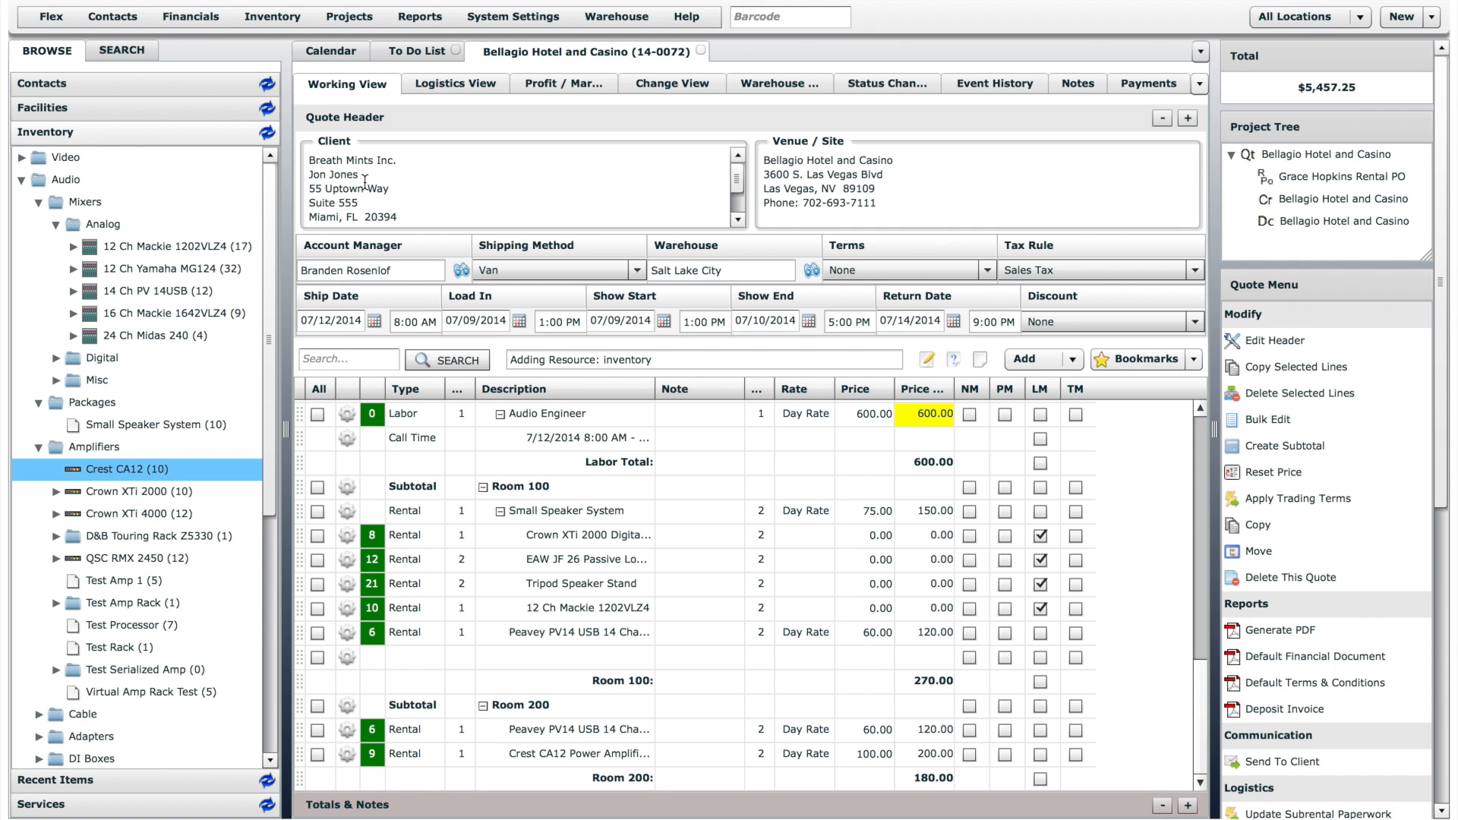
- Set the standard discount to 50% in the quote's client contact record and apply the trading terms to the Bellagio Hotel and Casino quote
click(144, 80)
click(21, 108)
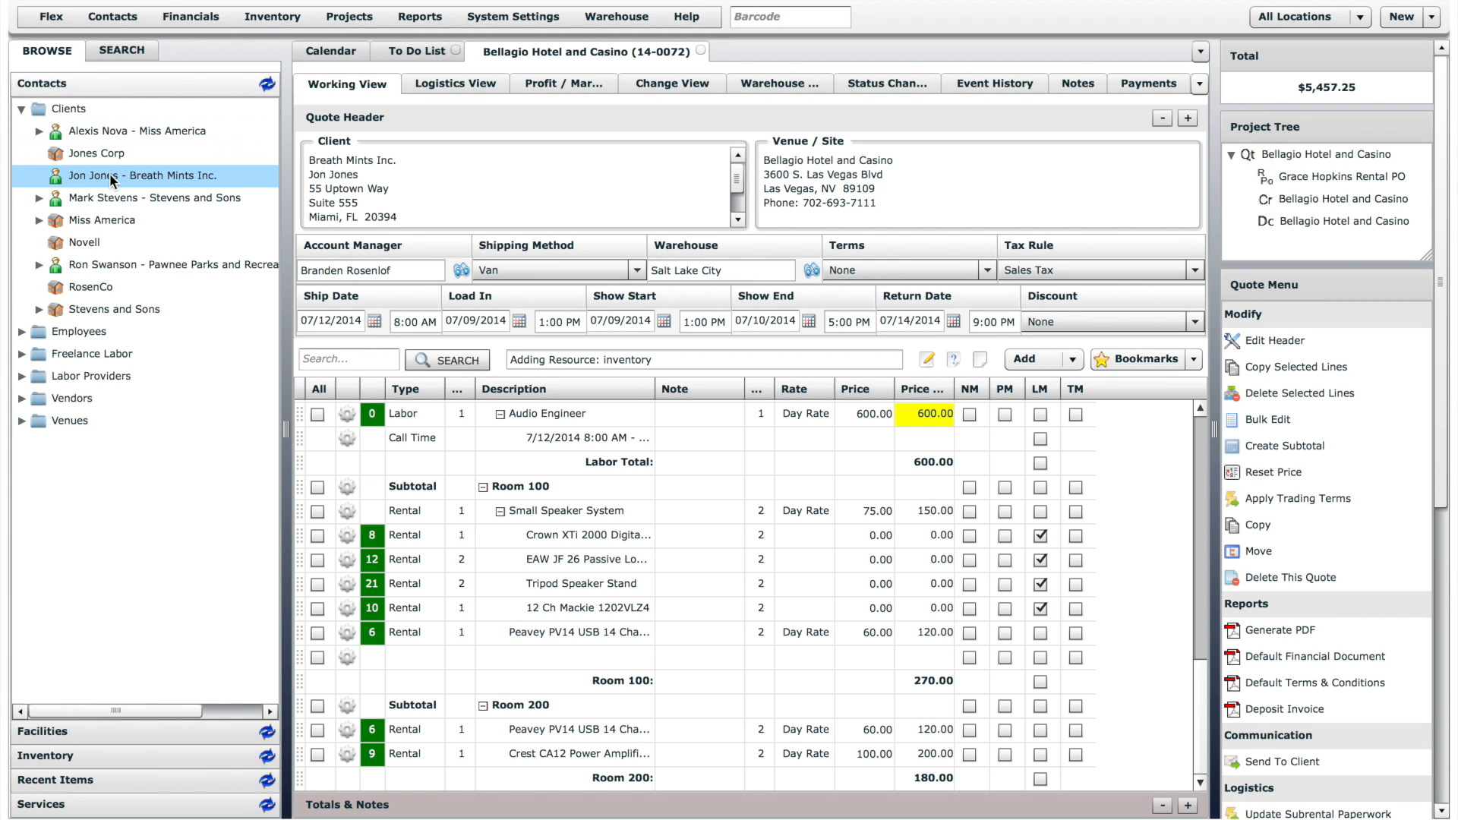
double_click(109, 175)
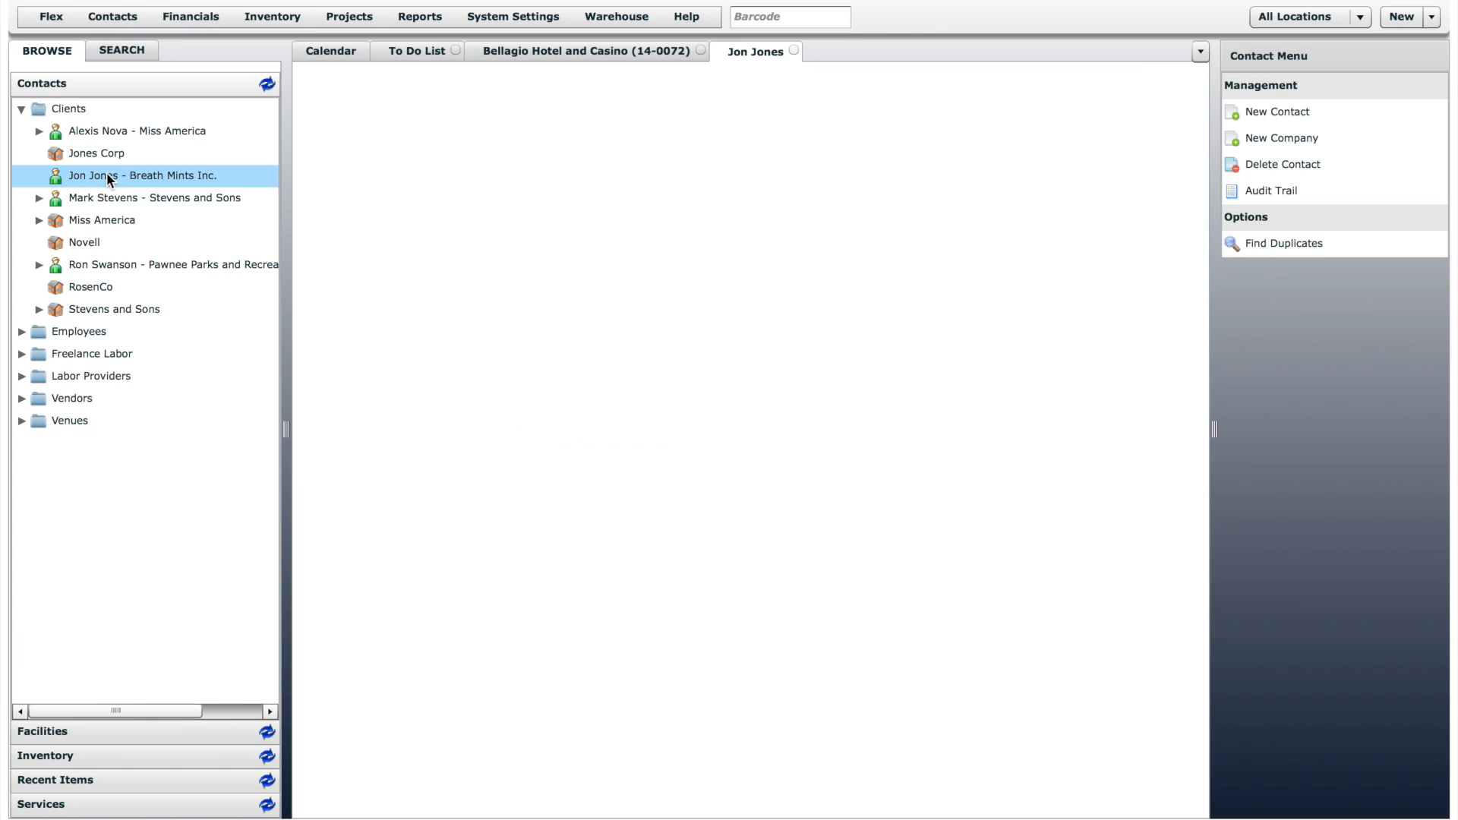
click(439, 84)
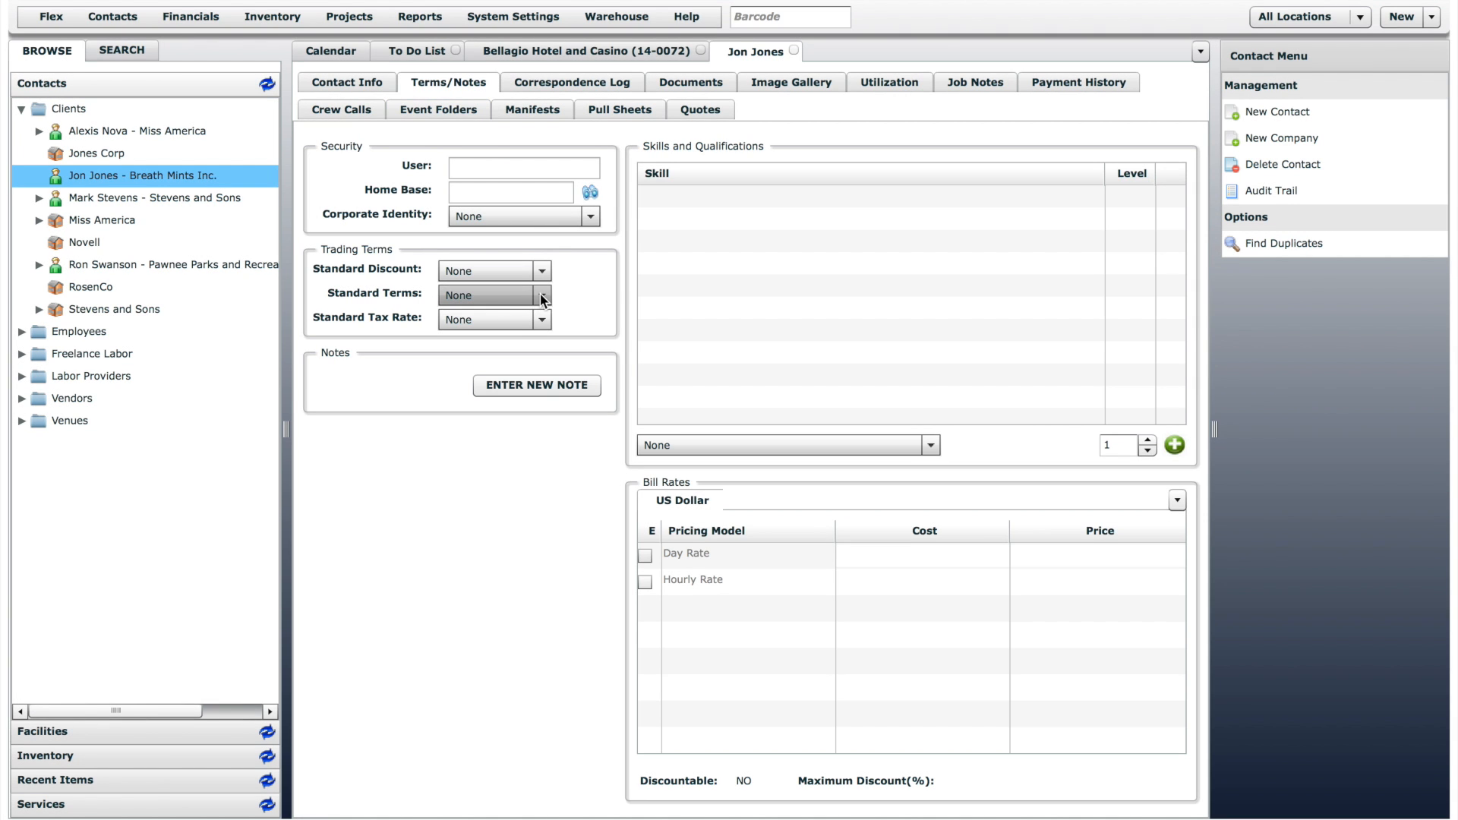
click(543, 271)
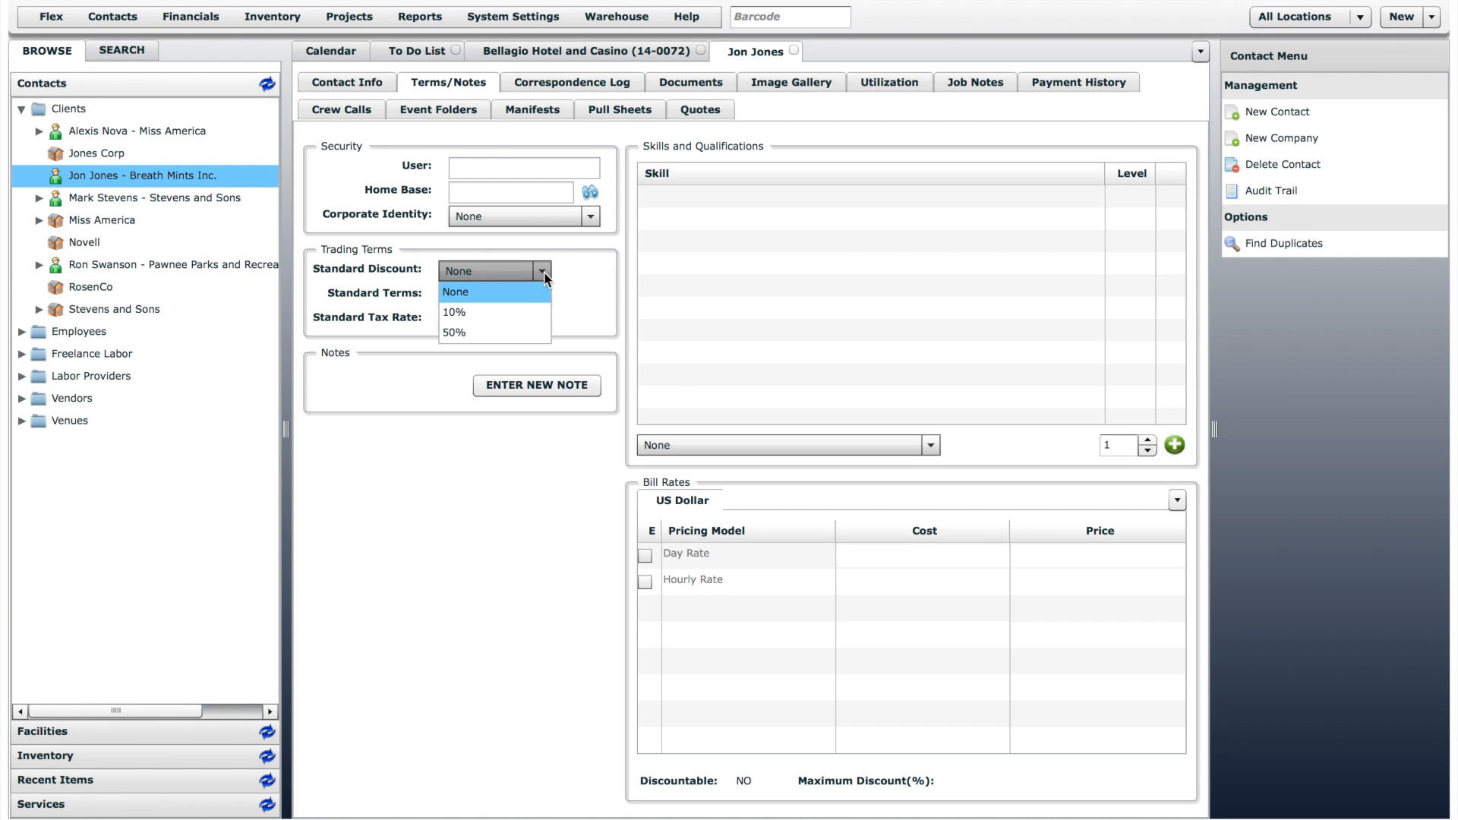
click(519, 332)
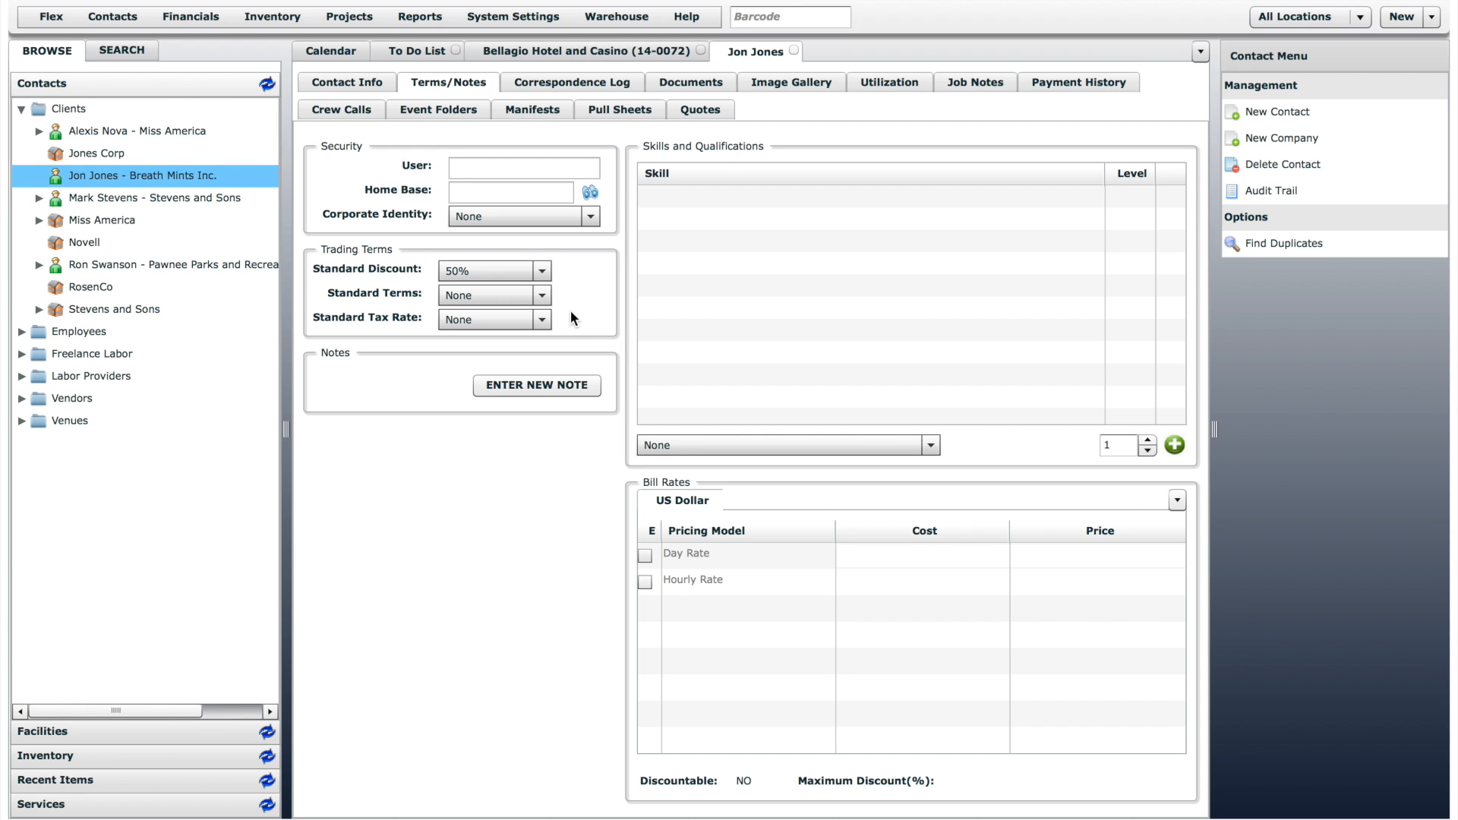
click(600, 49)
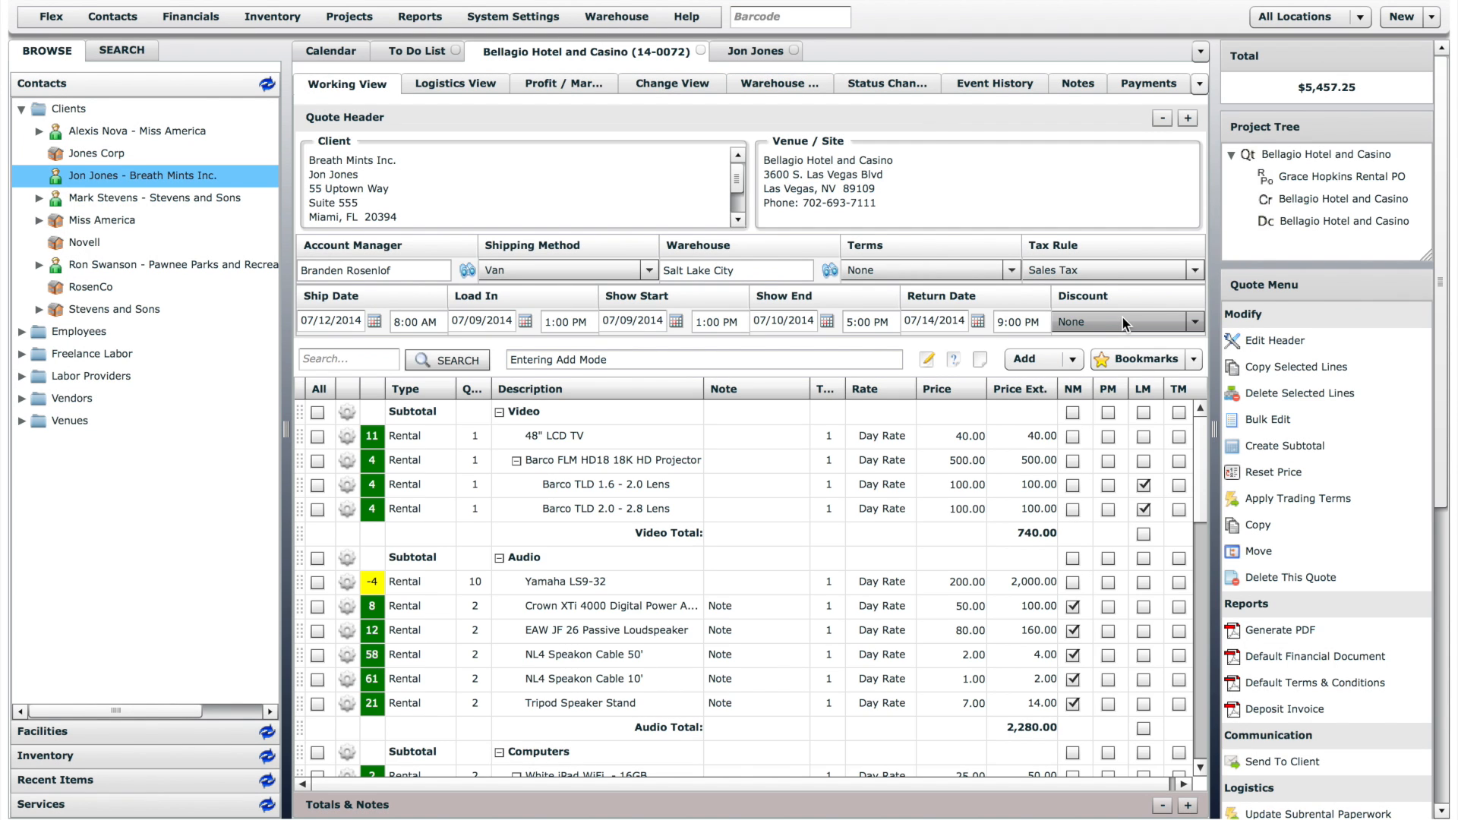
click(1310, 499)
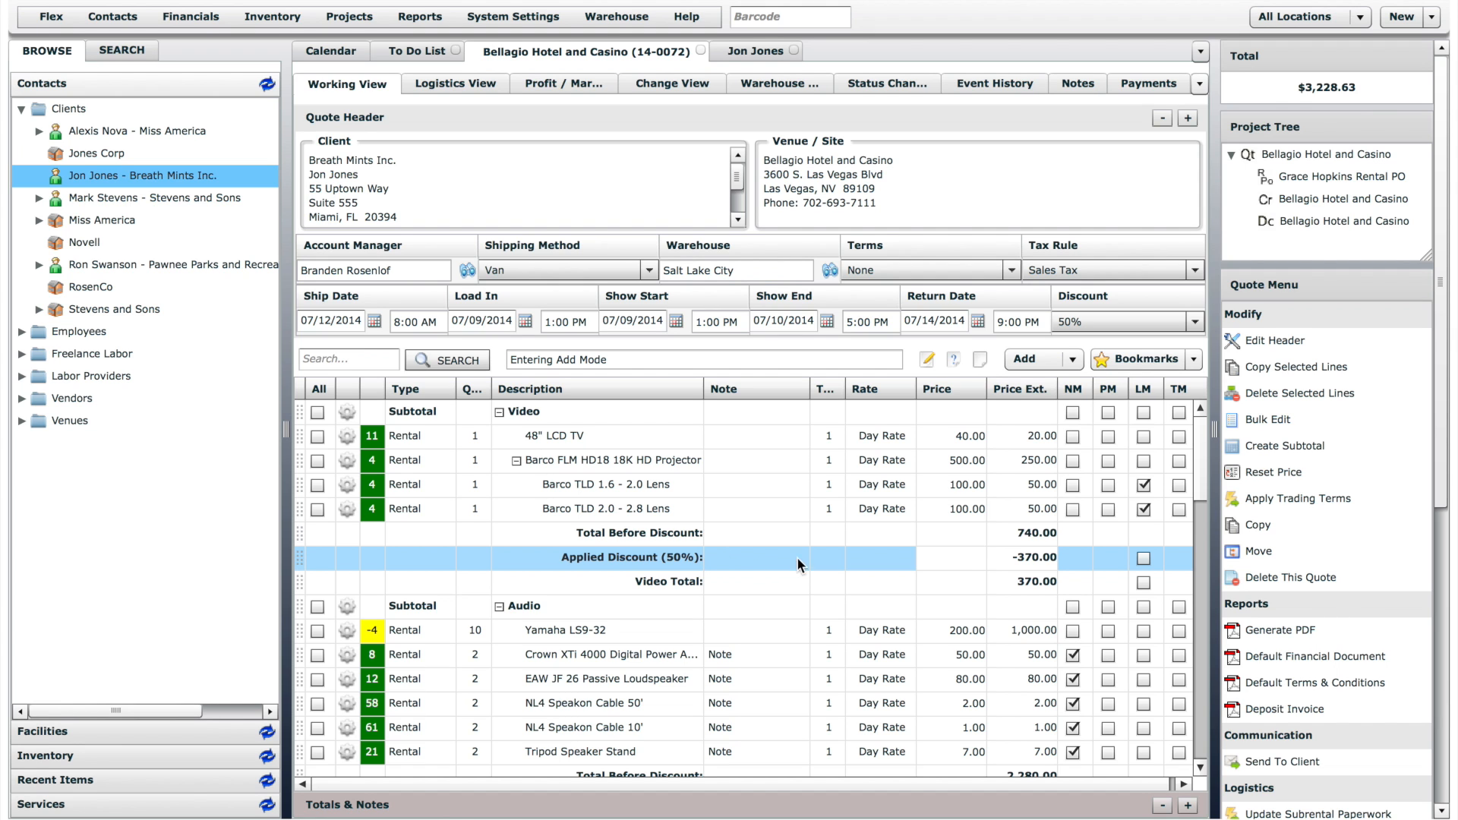
- Copy the whole quote, replacing the name part before the bracketed number with "MGM Hotel"
click(1287, 522)
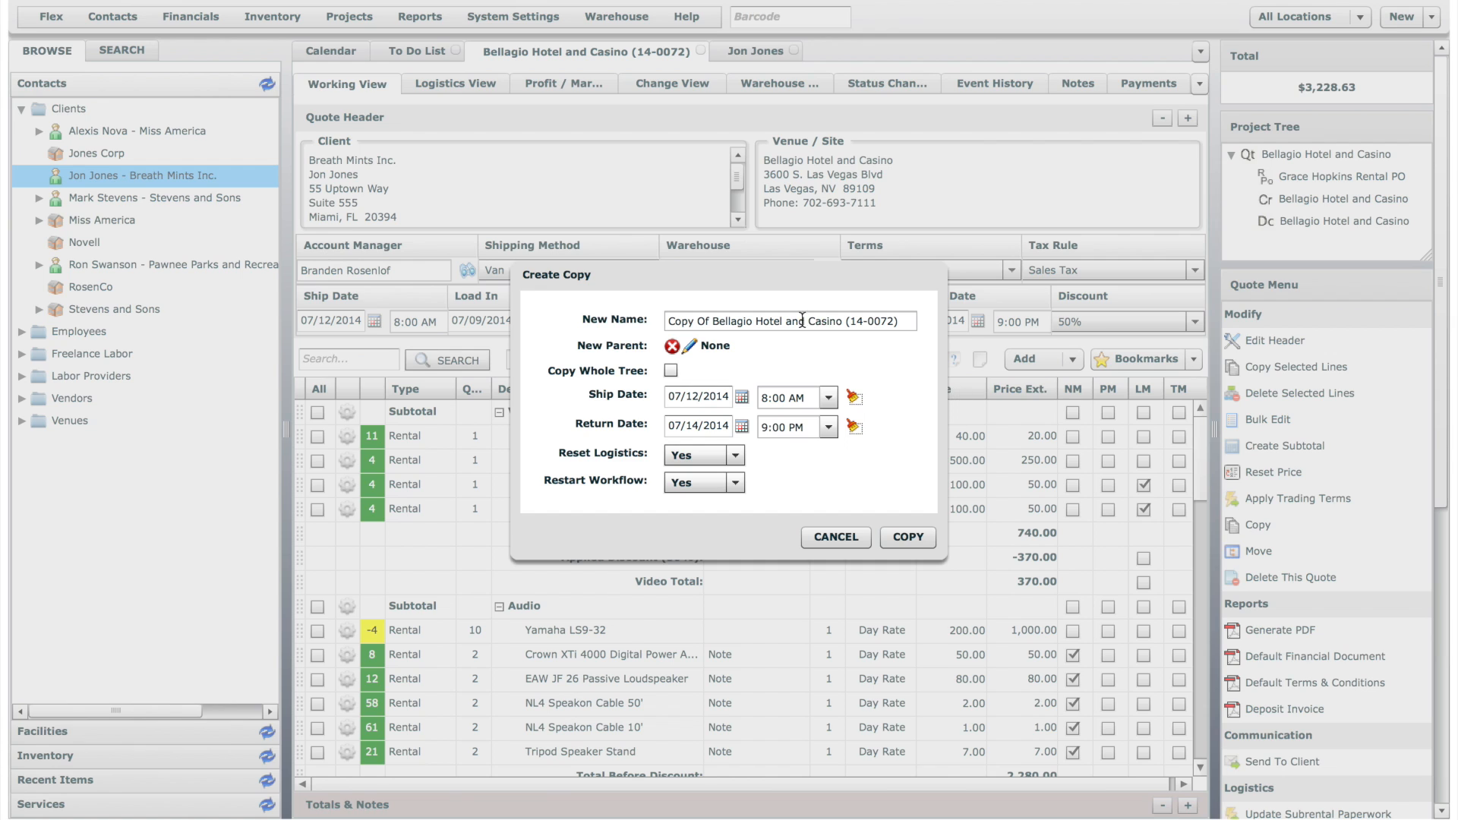
drag(843, 321, 624, 316)
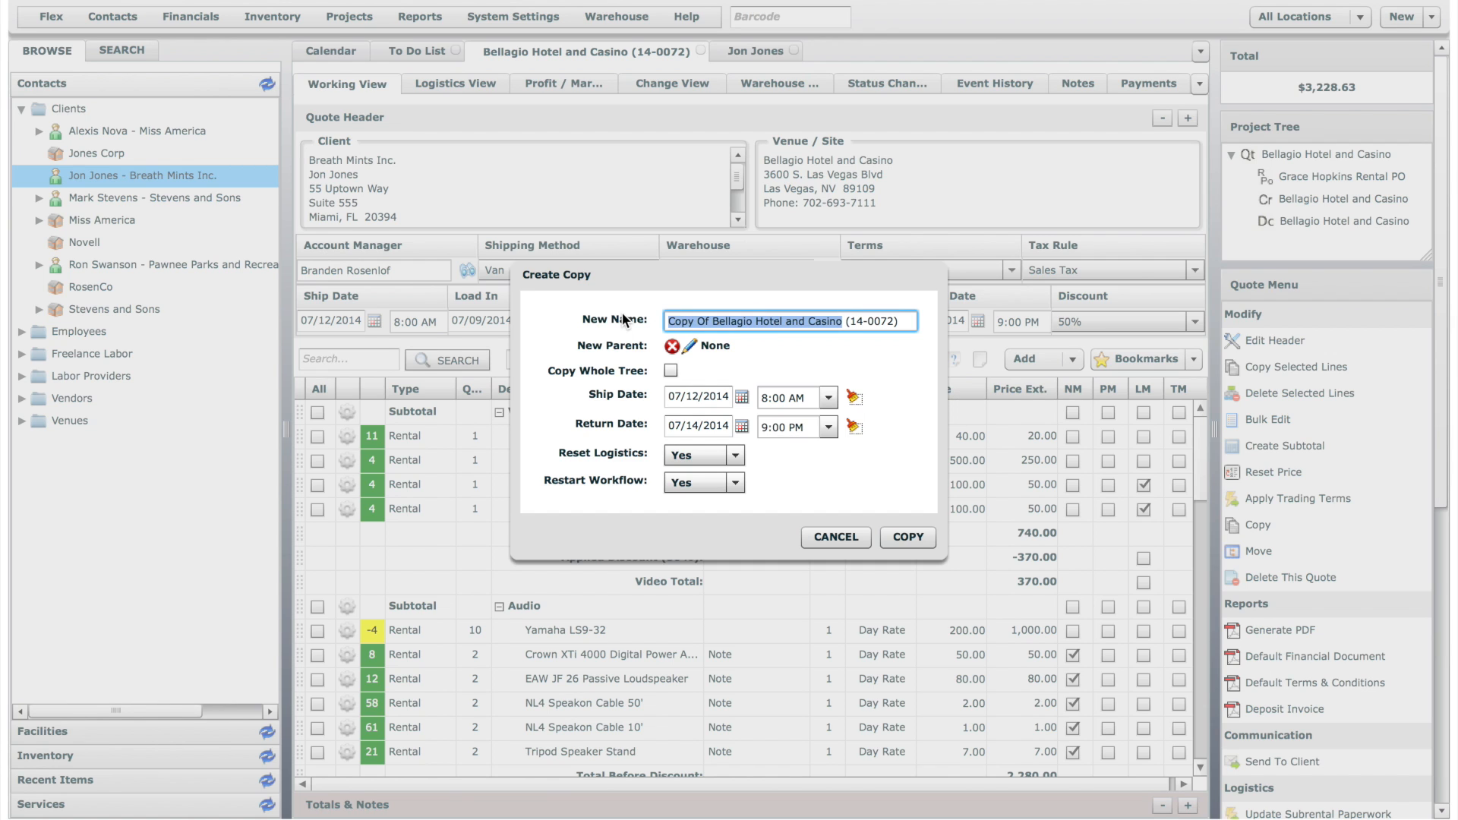
text(MGM Hotel)
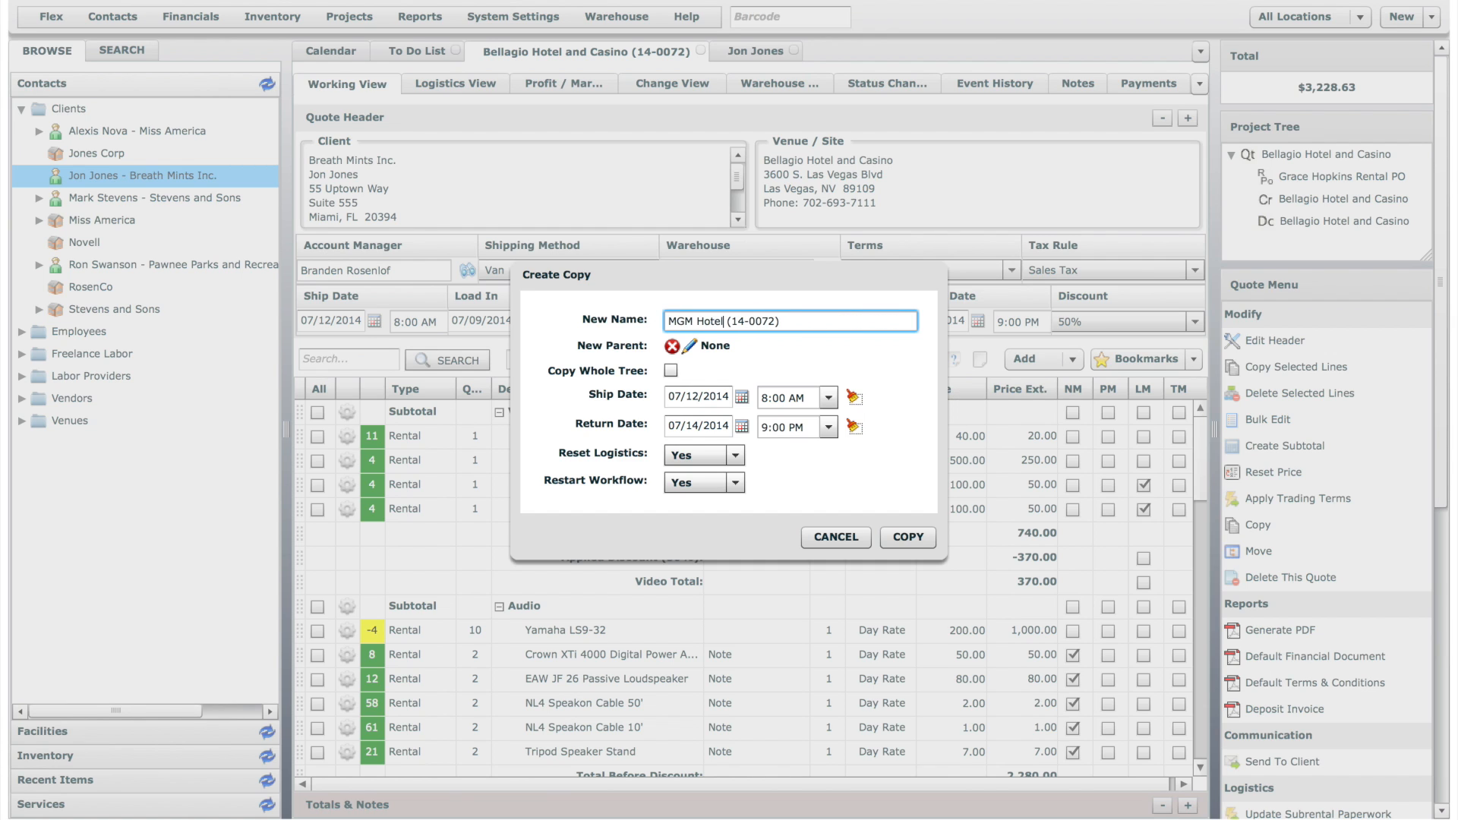
click(909, 537)
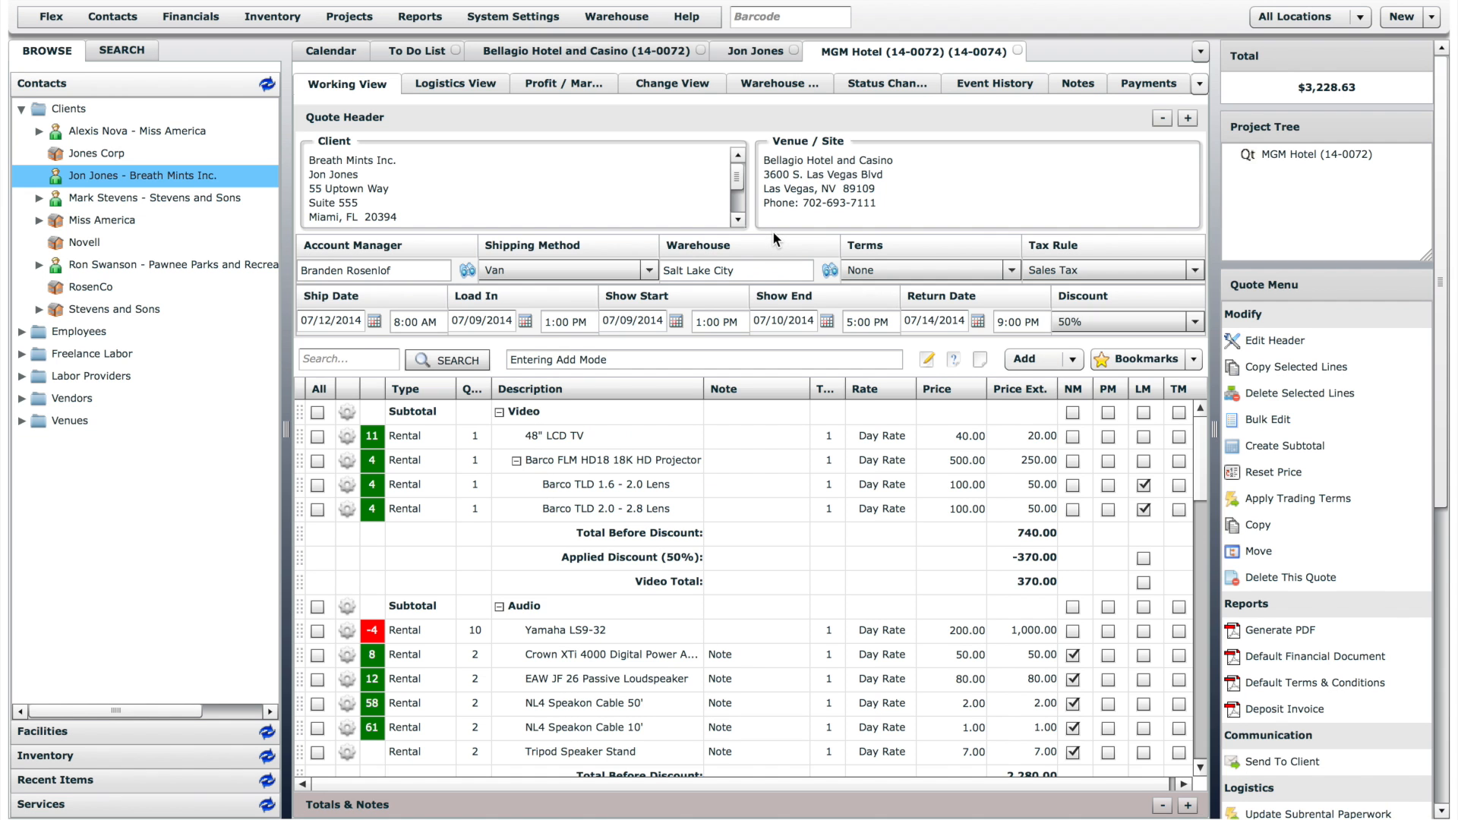
- Move the Bellagio Hotel and Casino quote under the Las Vegas Show event folder and expand it in the project tree
click(636, 52)
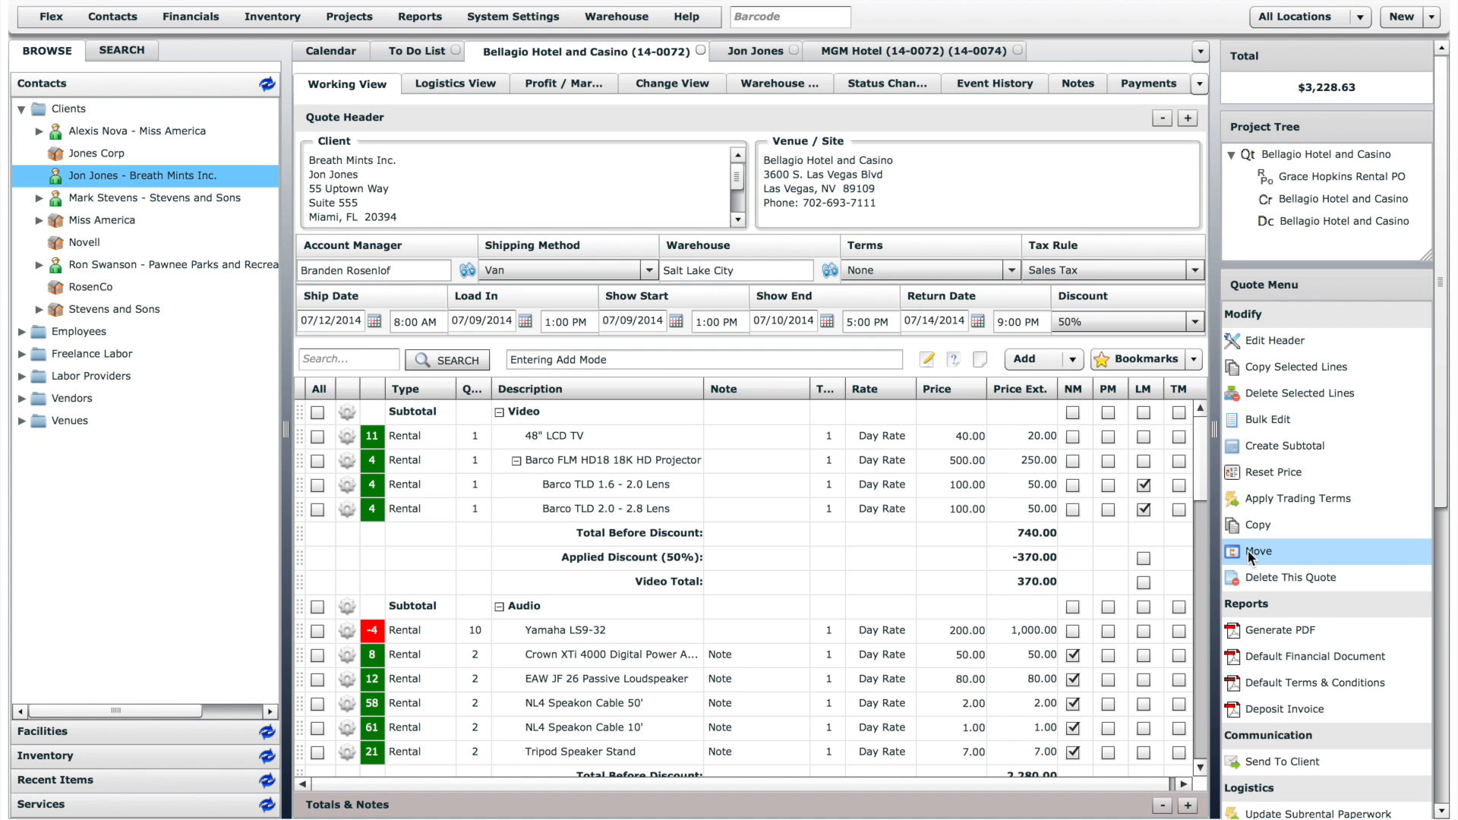
click(1249, 551)
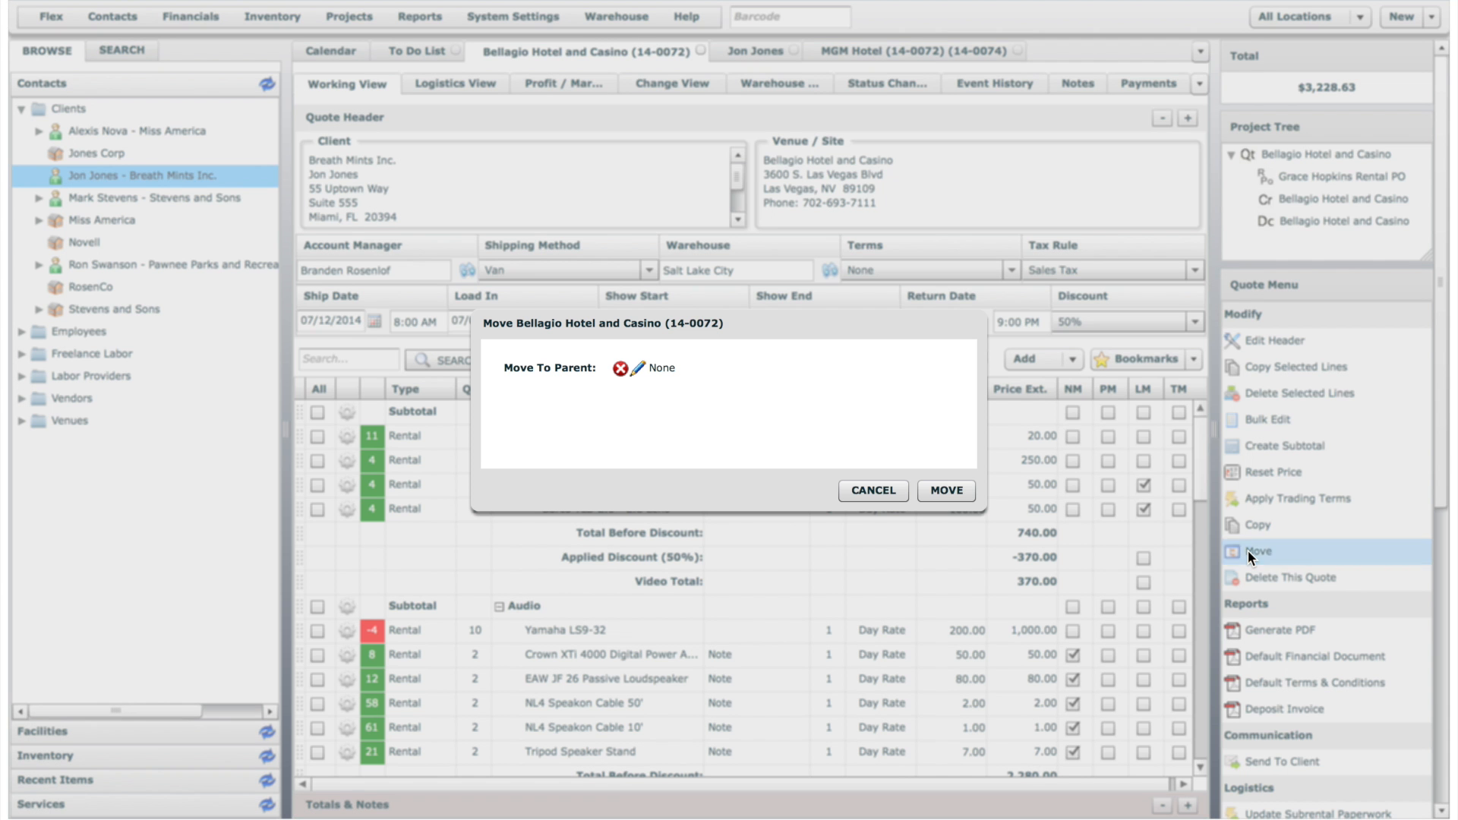
click(635, 372)
click(524, 179)
text(las ve)
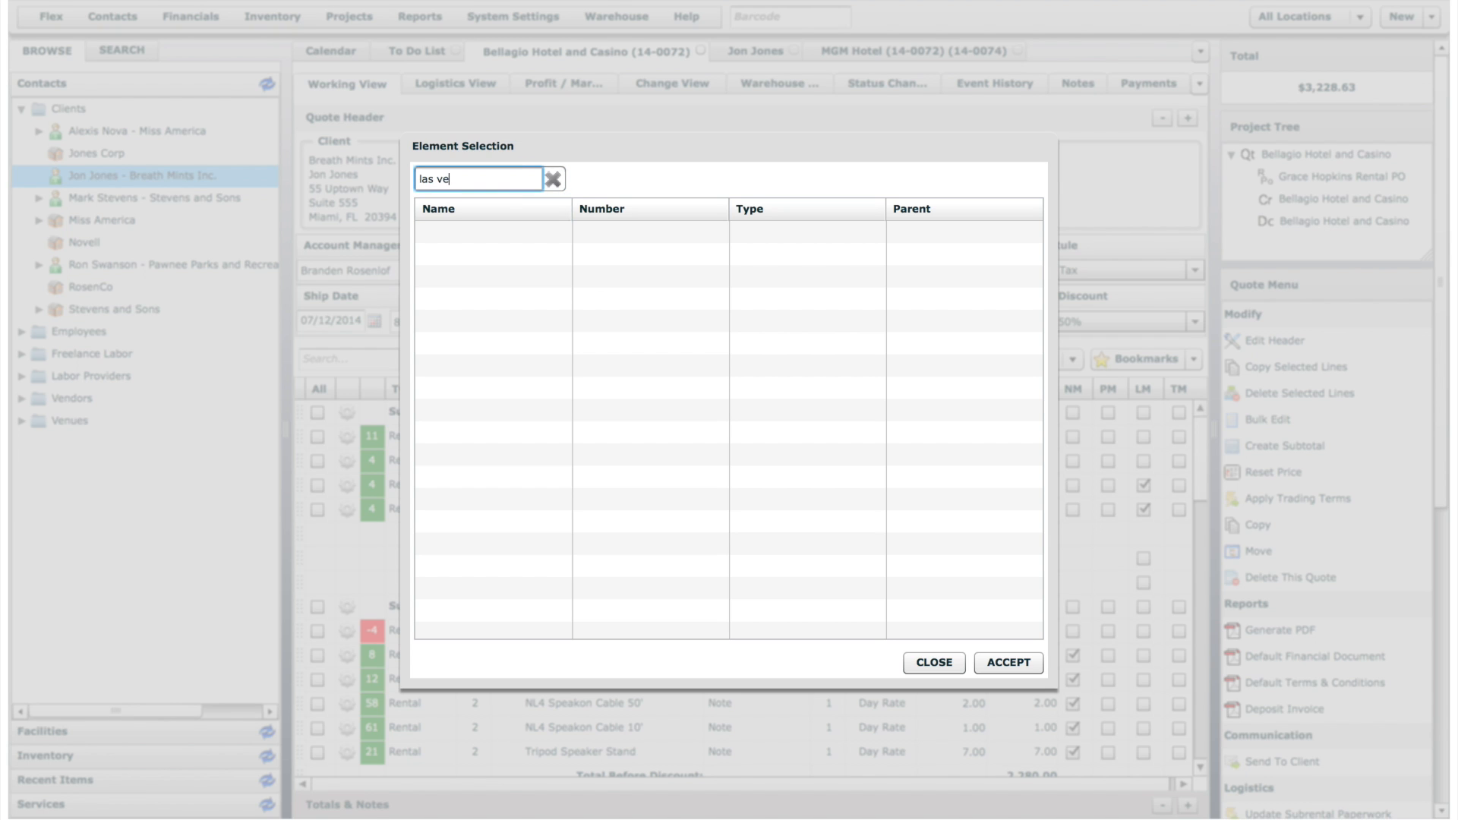
click(496, 231)
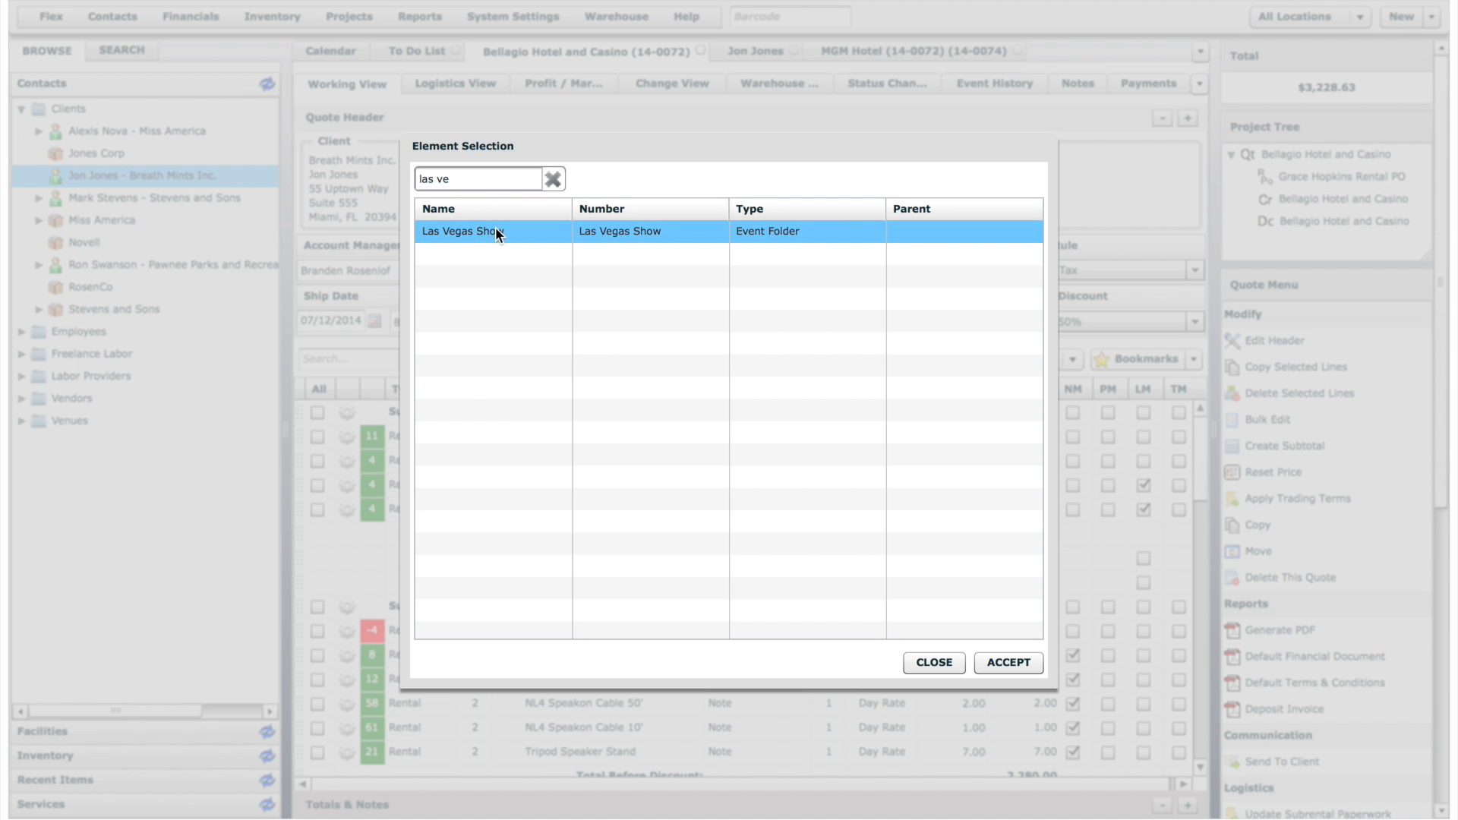
click(1015, 662)
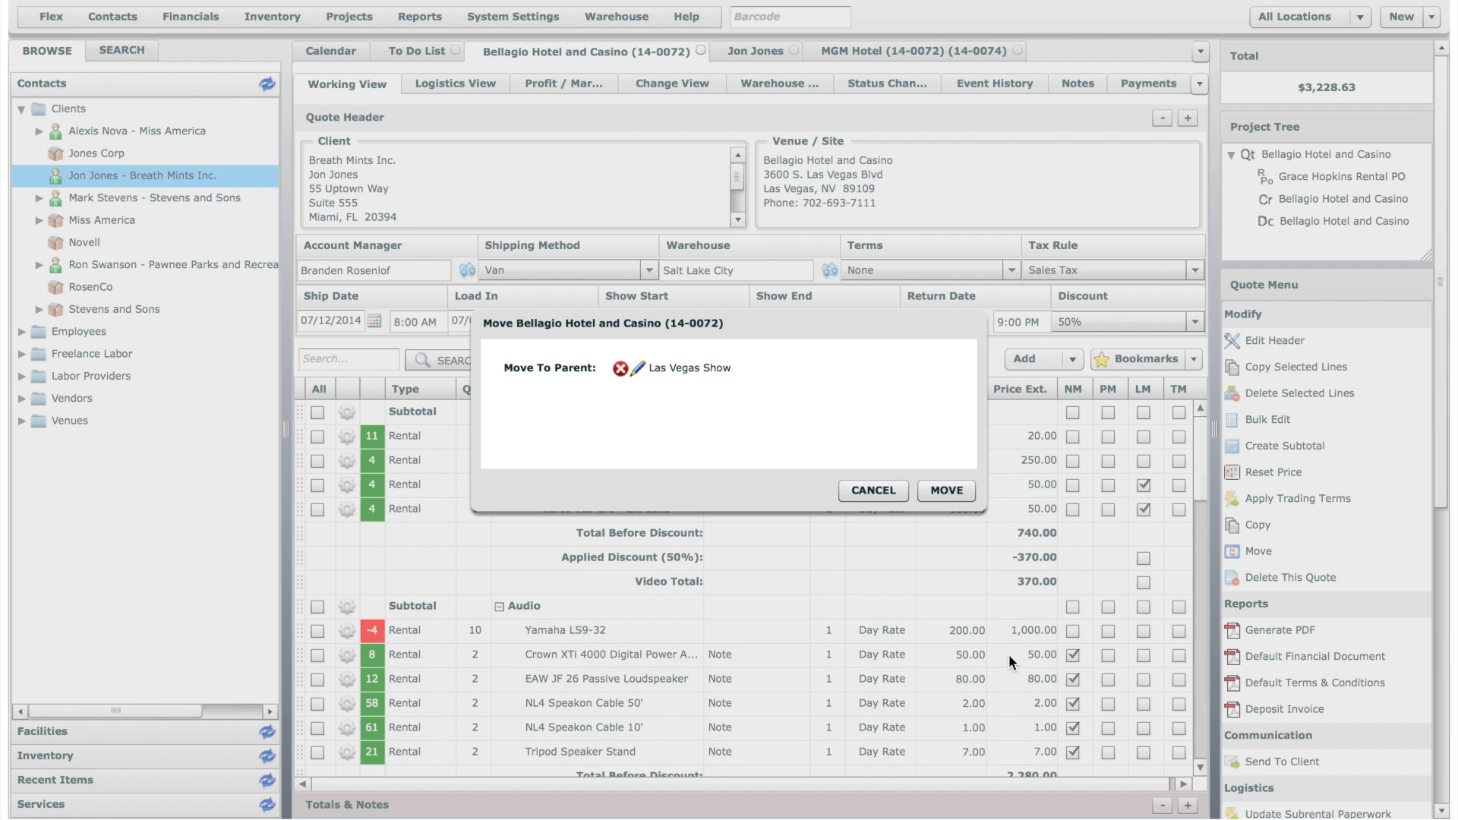
click(939, 493)
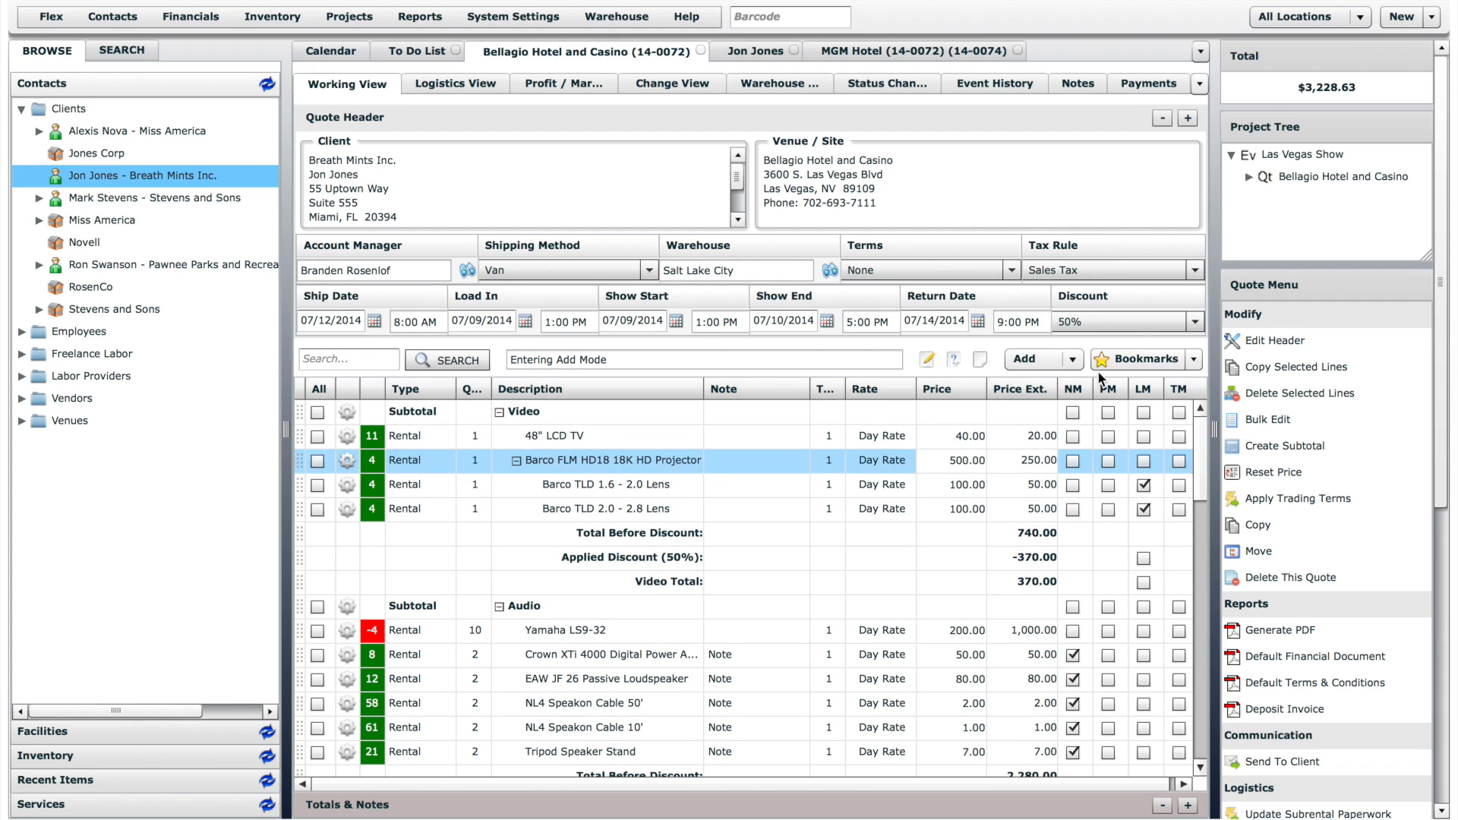
click(1248, 176)
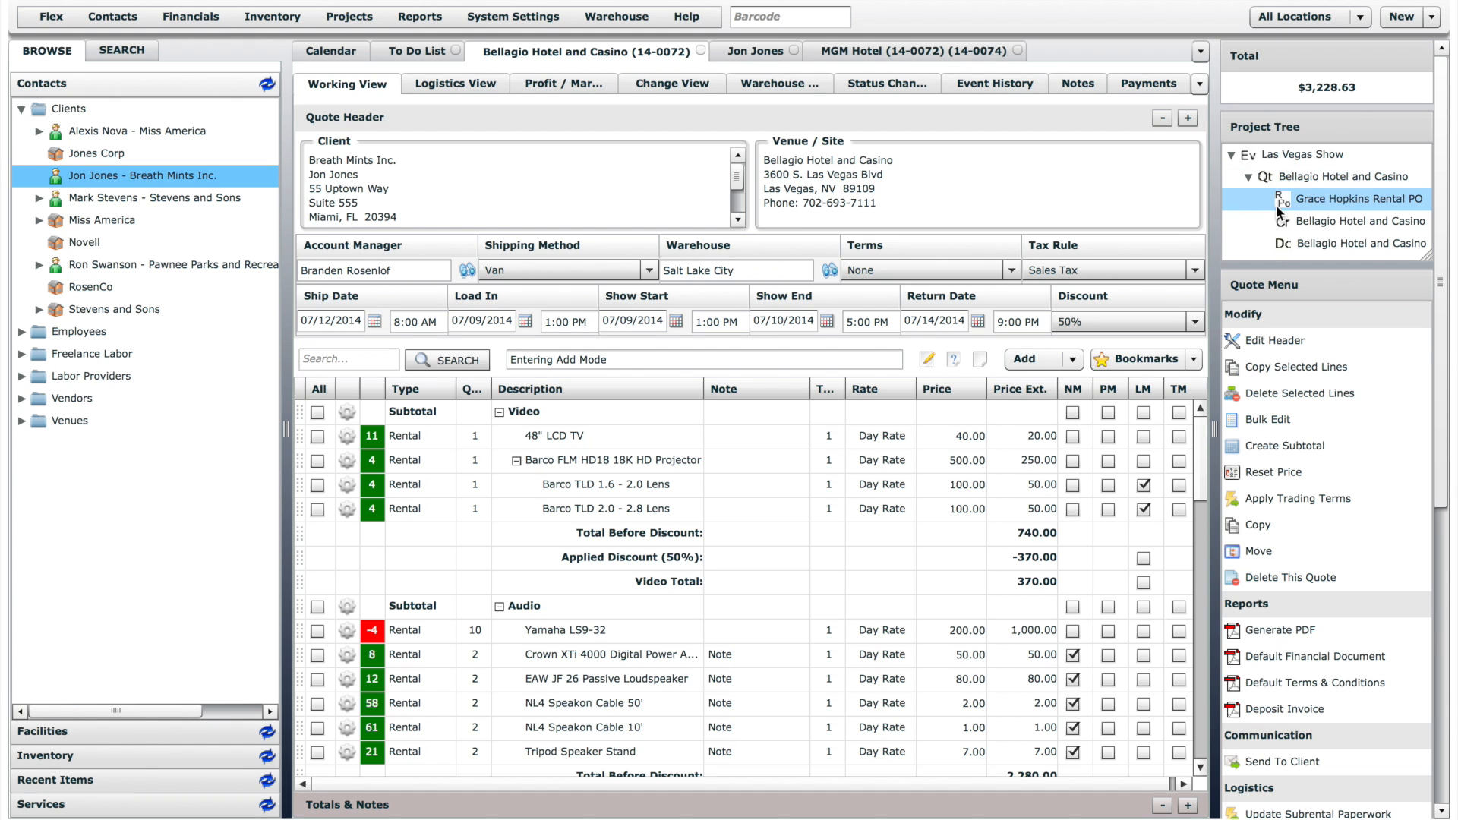
- View the quote's deletion confirmation without deleting, and preview the e-mail that sends the quote to the client without sending it
click(1318, 580)
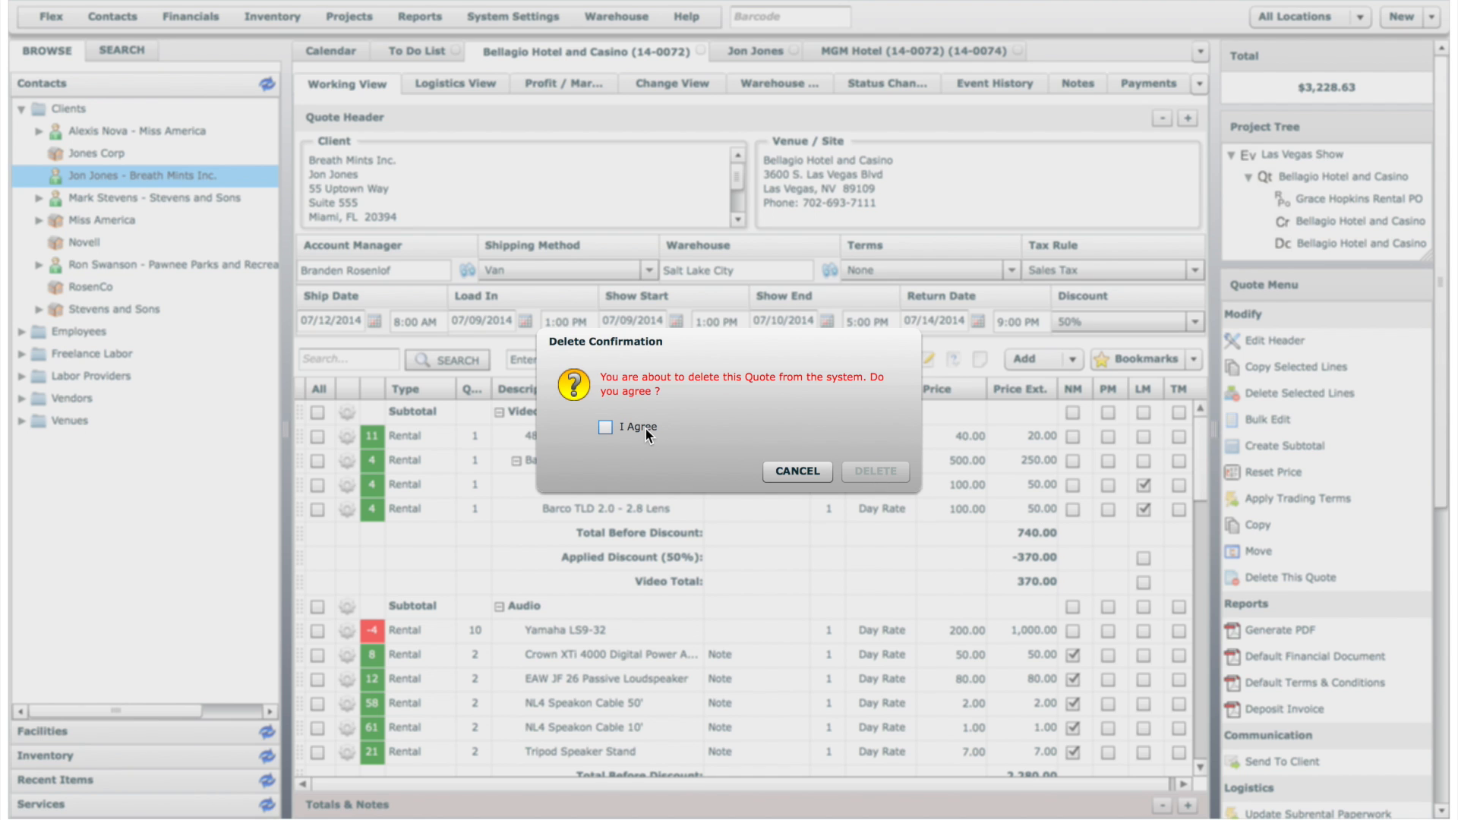
click(799, 472)
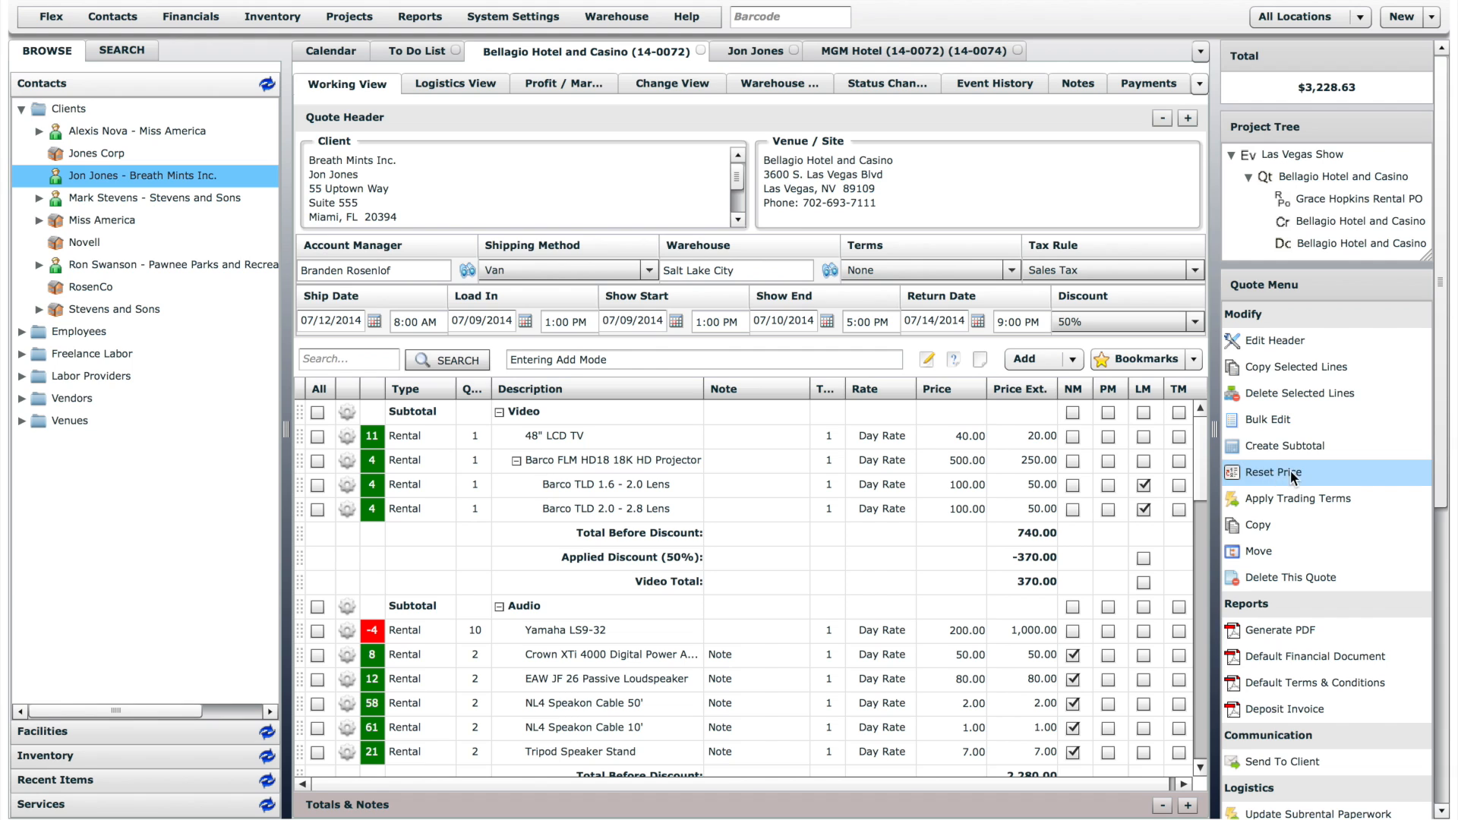
drag(1444, 474, 1446, 787)
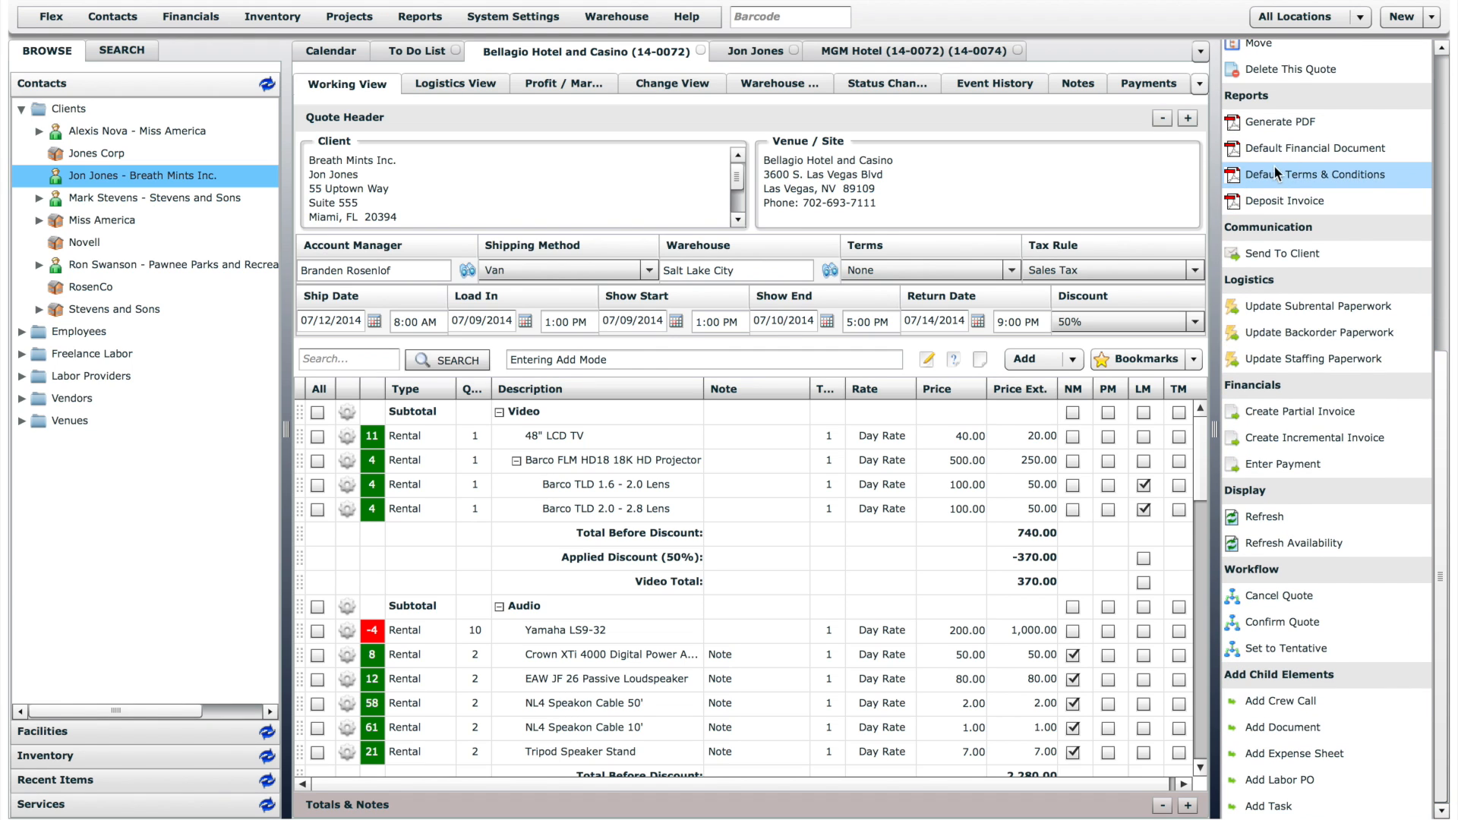
click(1322, 256)
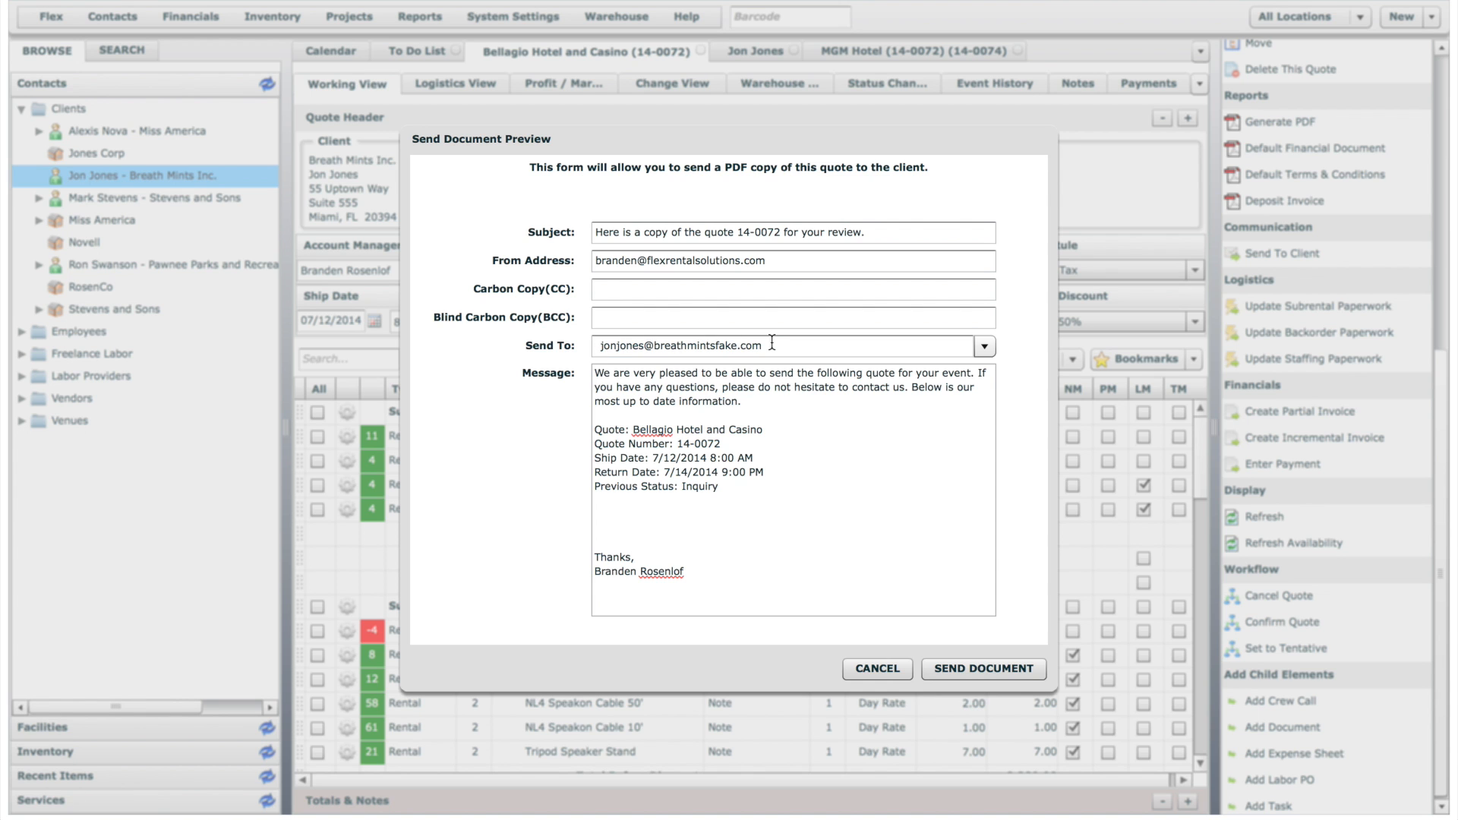
click(874, 669)
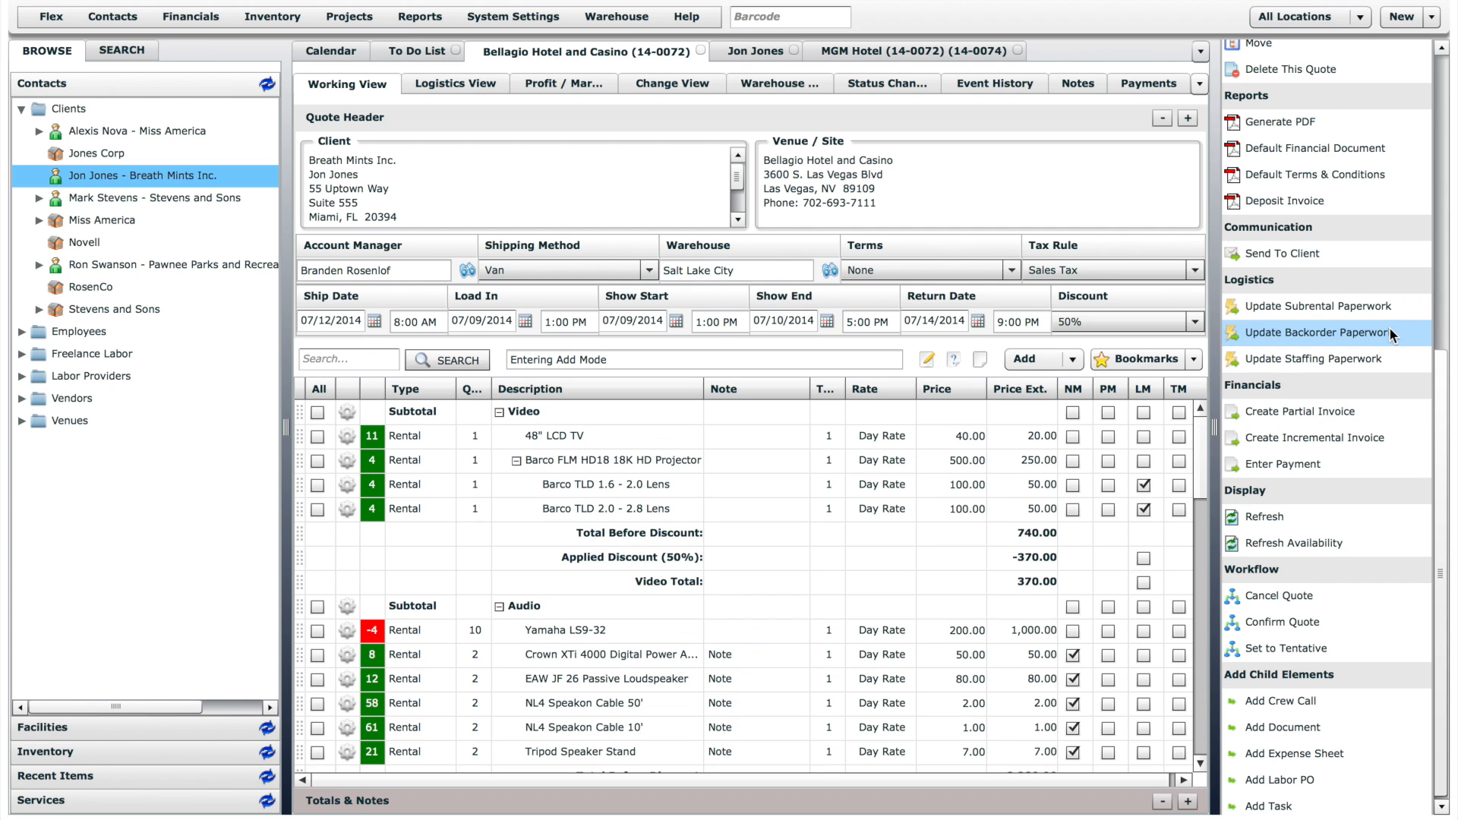
- Update the quote's staffing paperwork, close the result and refresh the quote
click(1375, 359)
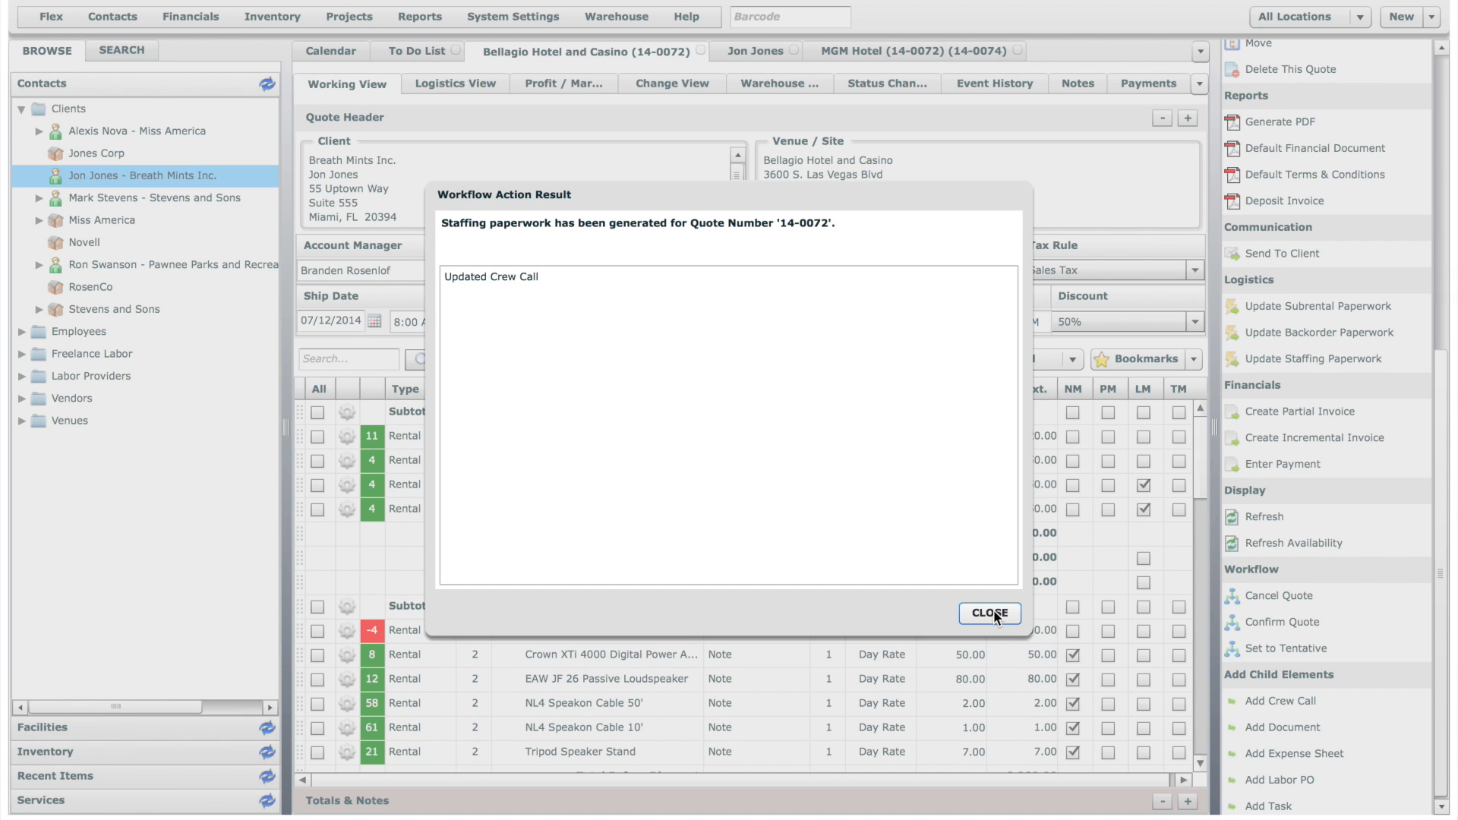
click(991, 613)
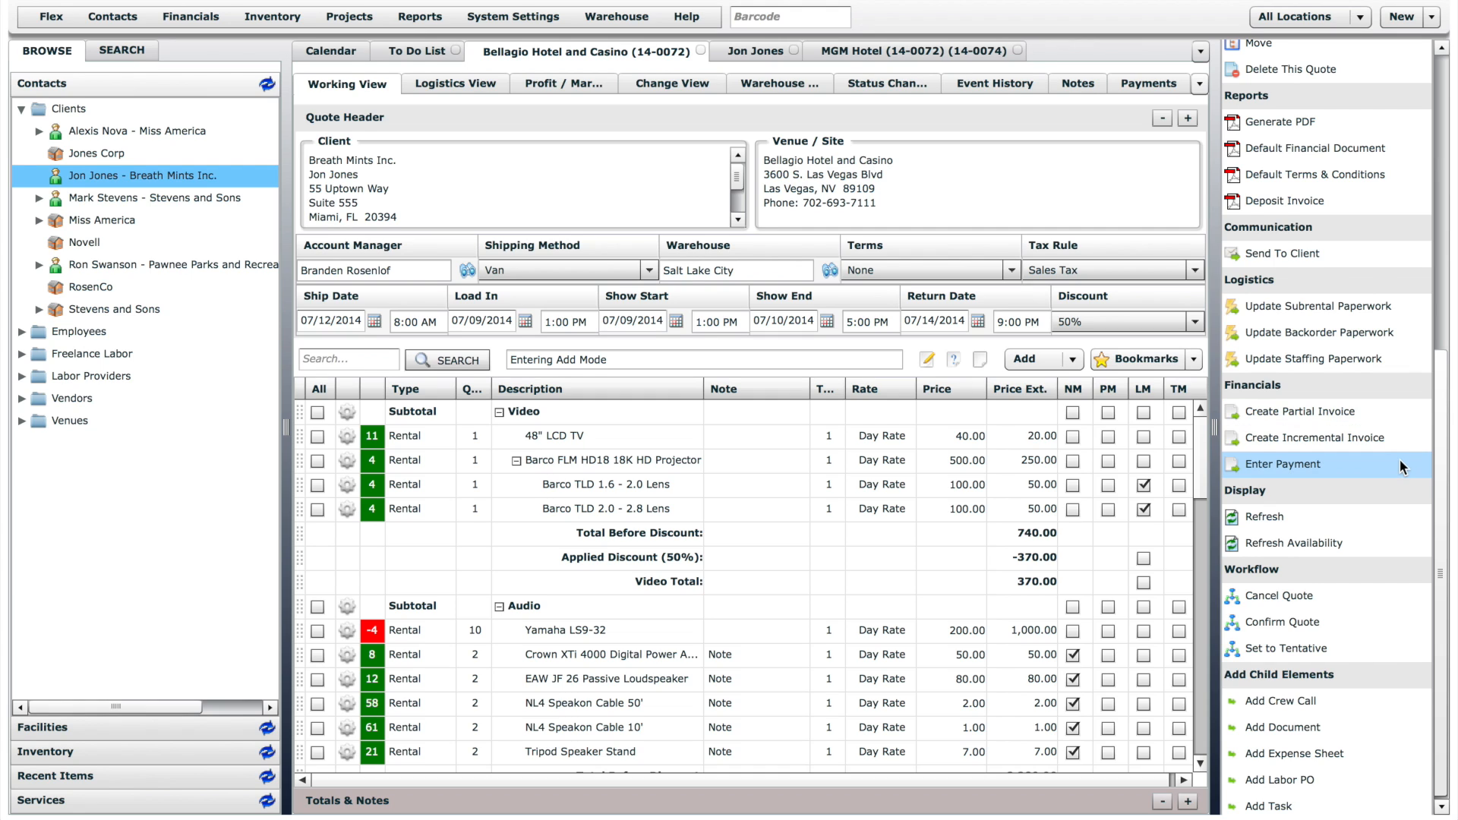
click(1310, 519)
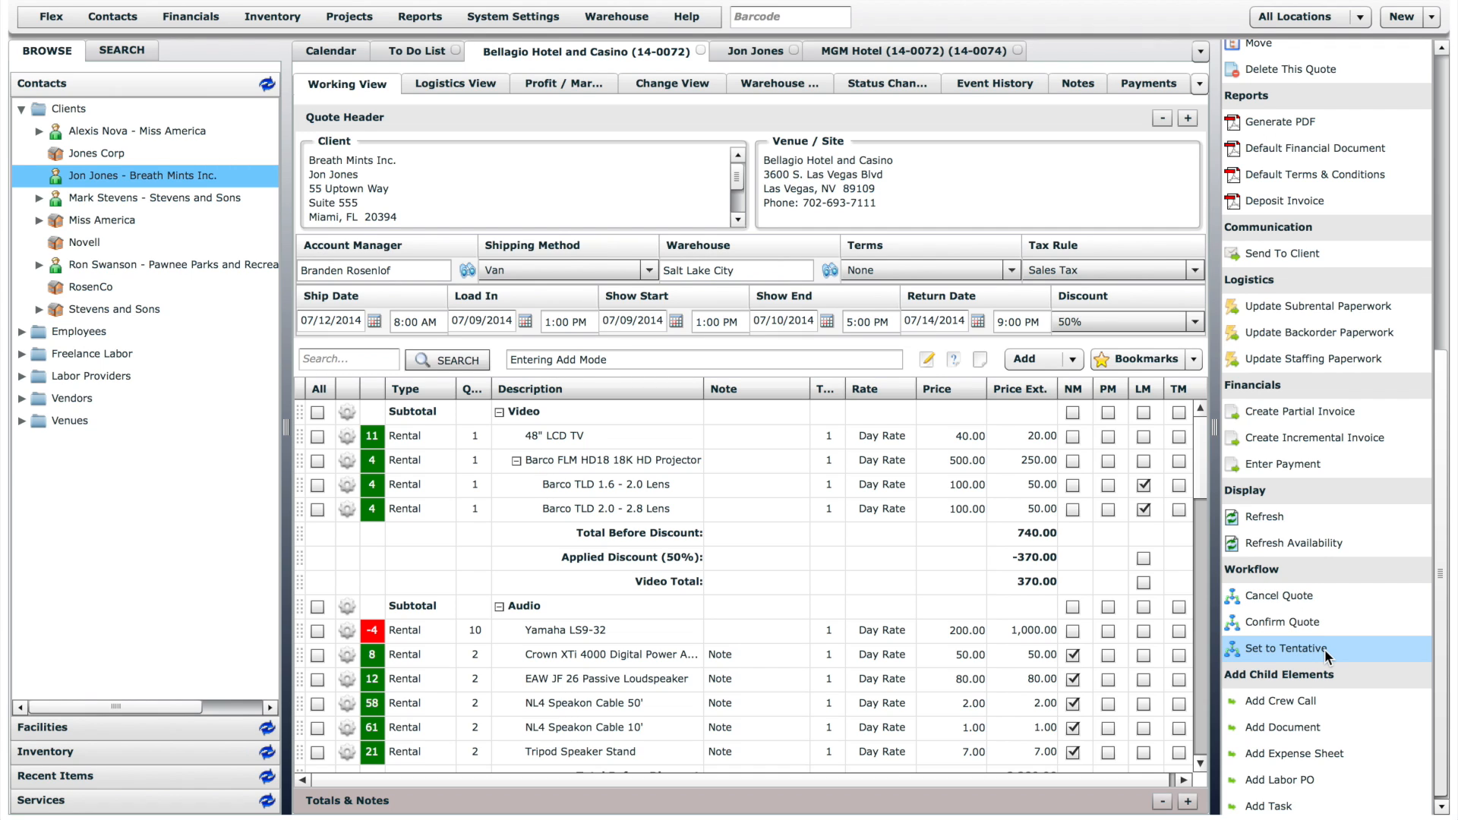
- Confirm the Bellagio Hotel and Casino quote, keeping the proposed distribution list, subject and message for the notification
click(1310, 621)
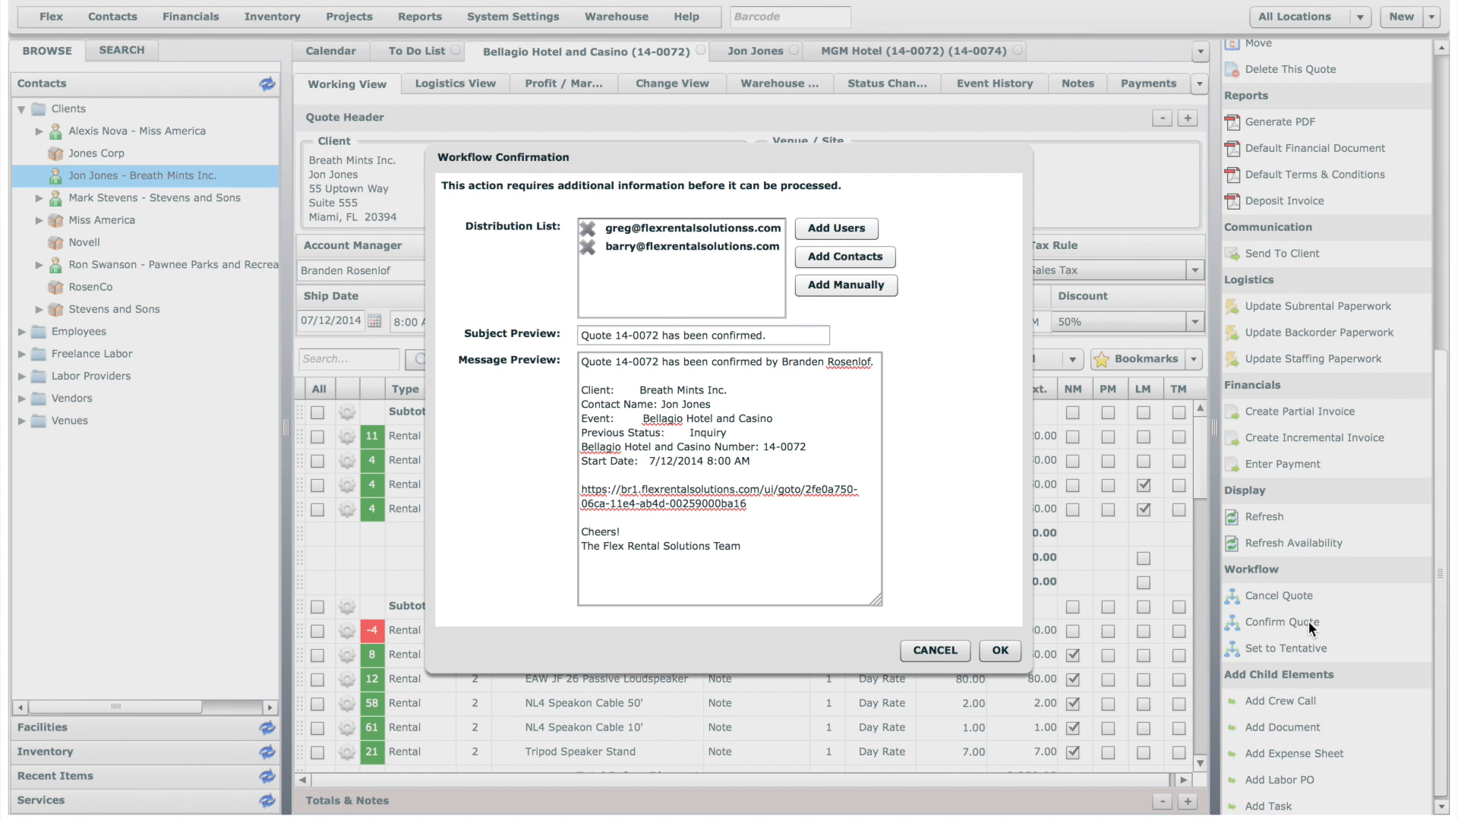
click(1001, 651)
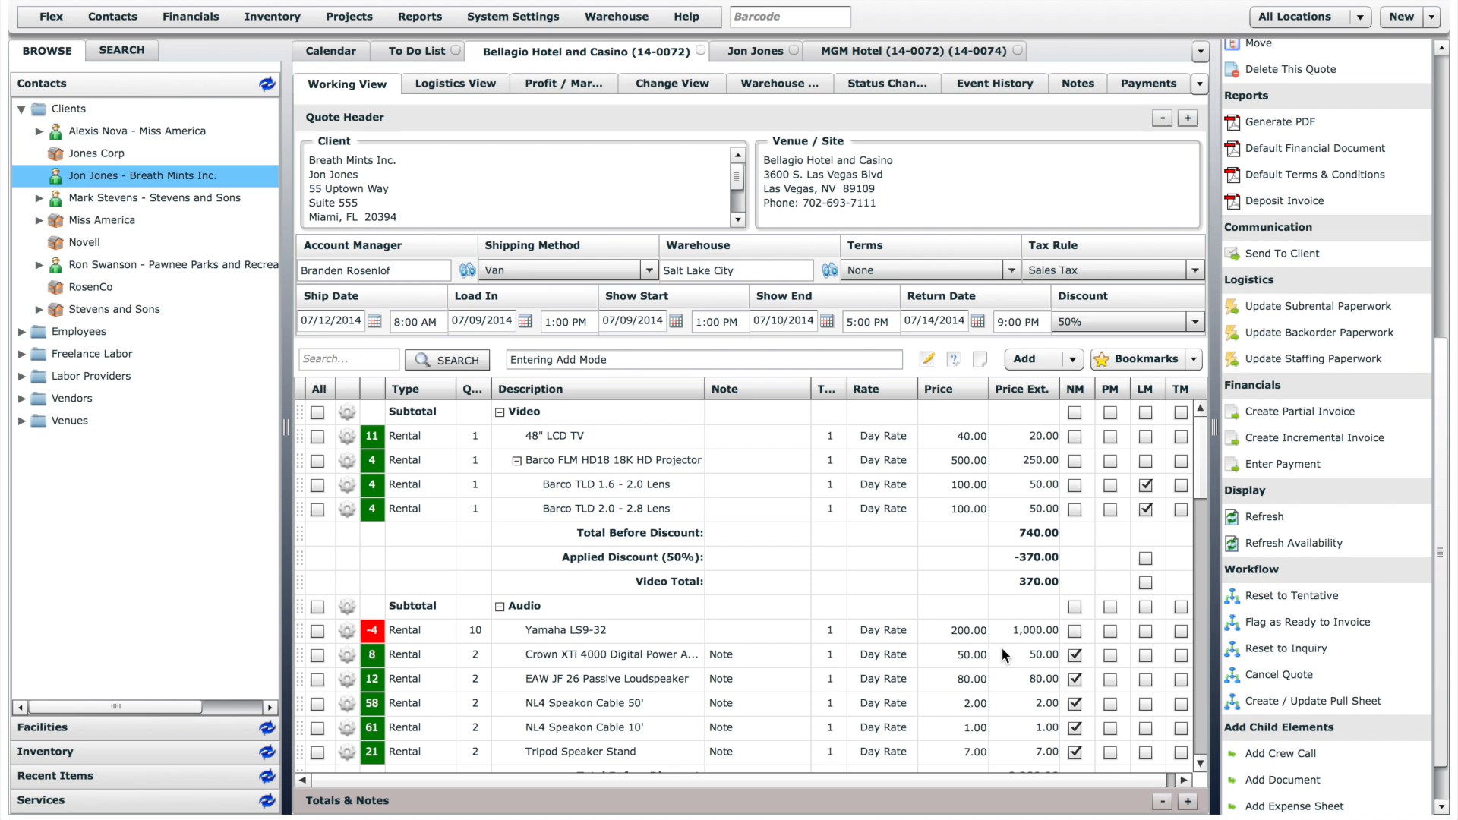
drag(1442, 630, 1441, 688)
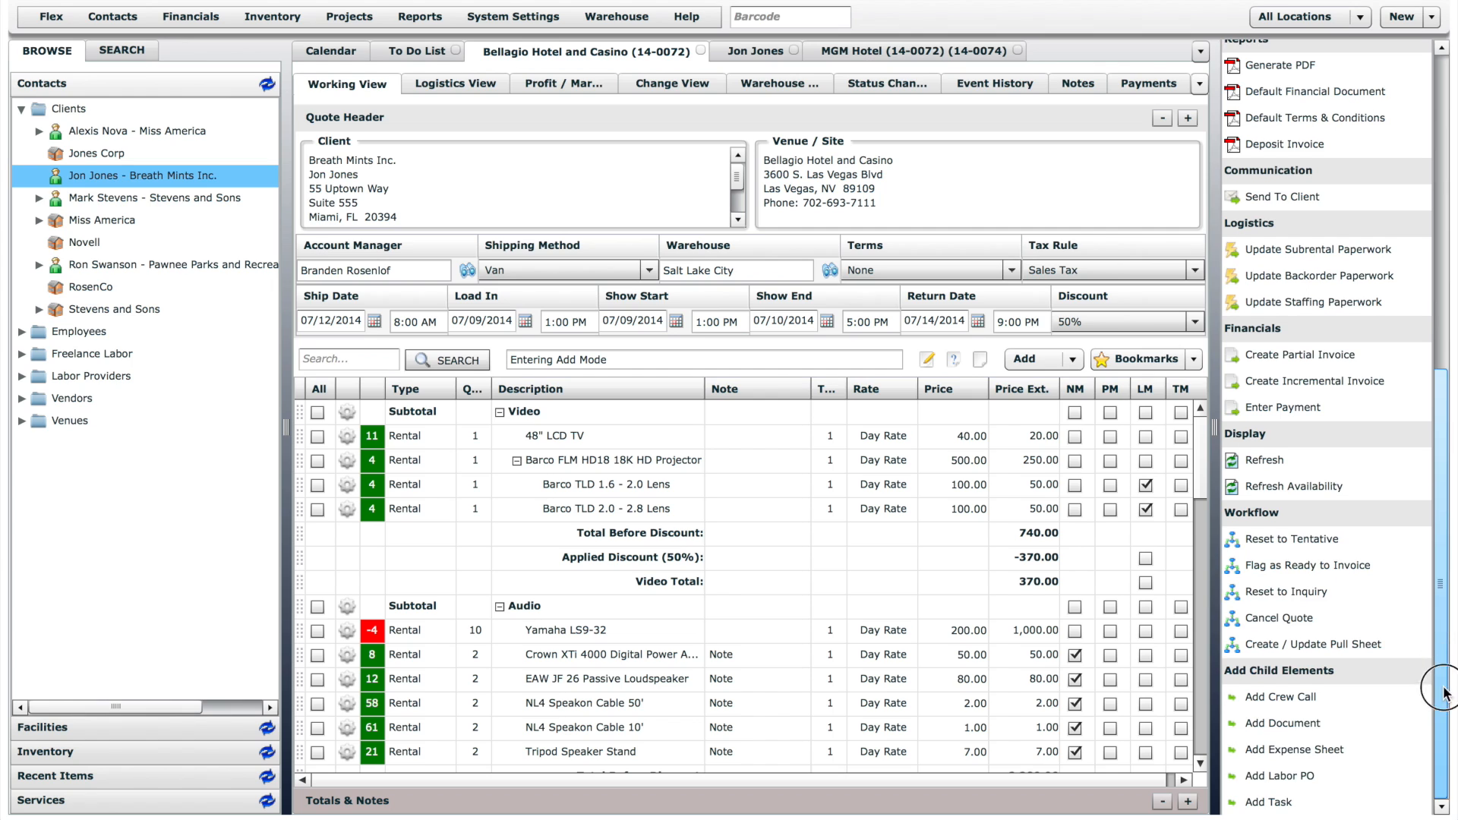